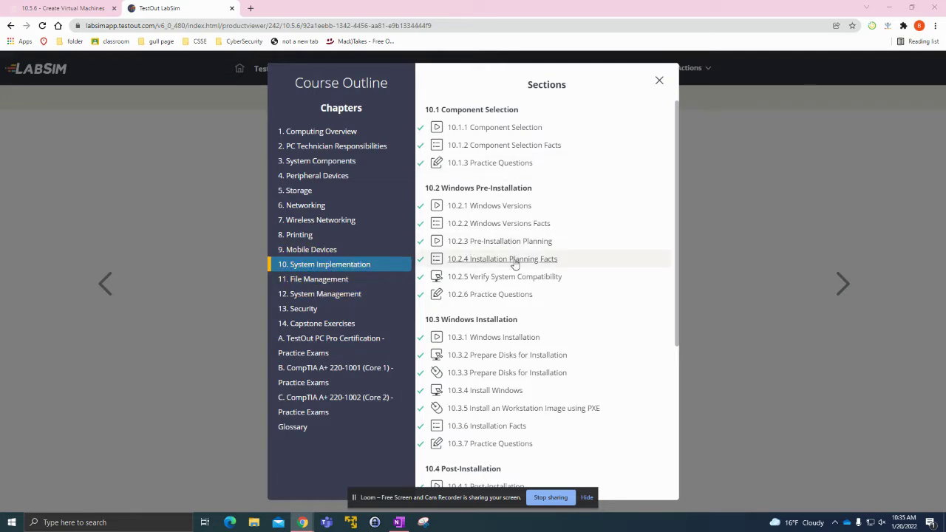
# Look through the section lists of chapter 10 System Implementation and chapter 11 File Management in the course outline
pyautogui.scroll(-3, 519, 264)
pyautogui.scroll(3, 530, 324)
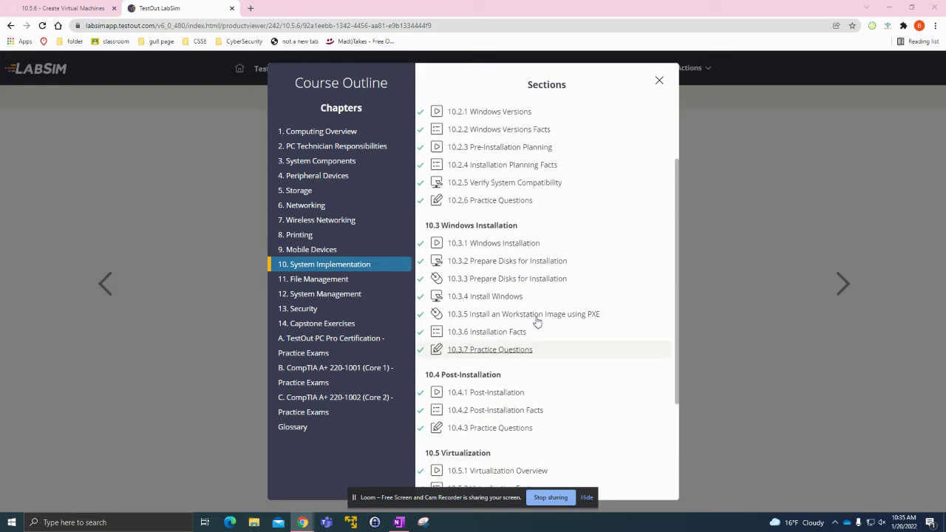
pyautogui.scroll(-1, 521, 266)
pyautogui.scroll(-4, 500, 231)
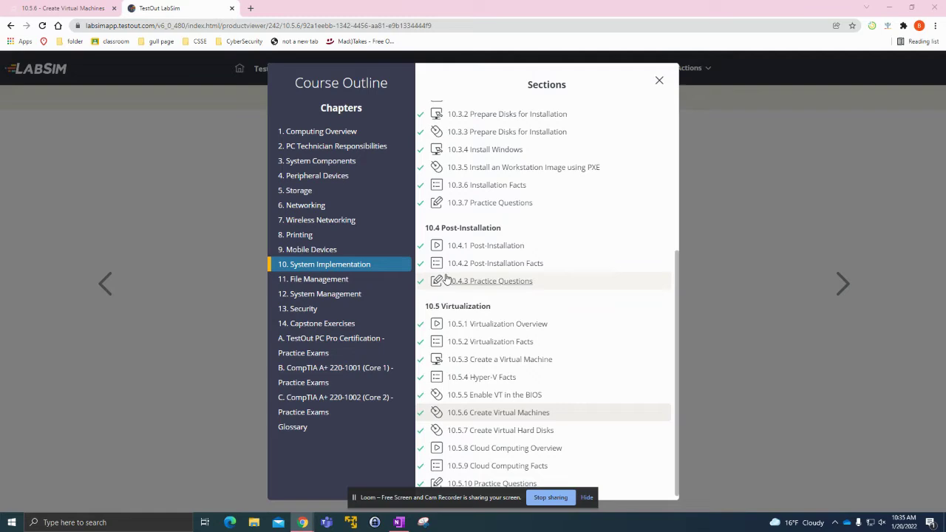
pyautogui.scroll(3, 525, 318)
pyautogui.scroll(-3, 517, 311)
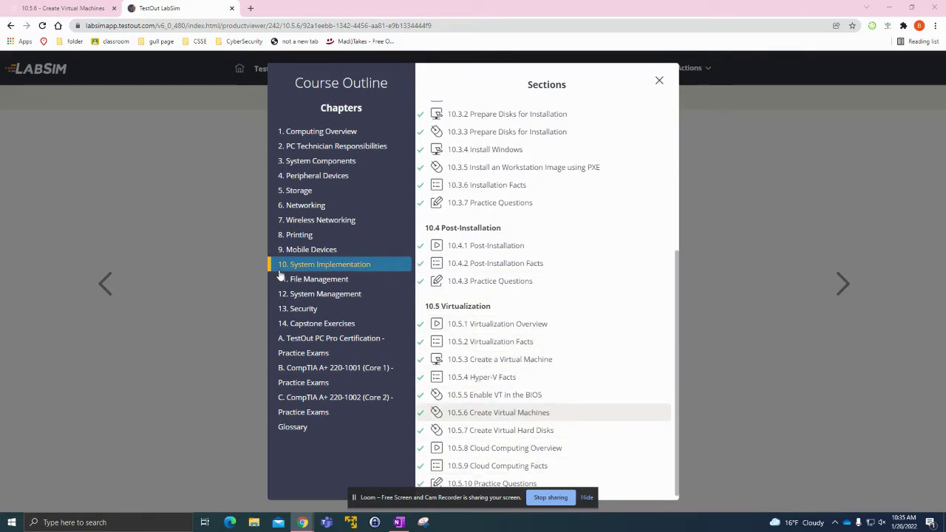
pyautogui.click(358, 282)
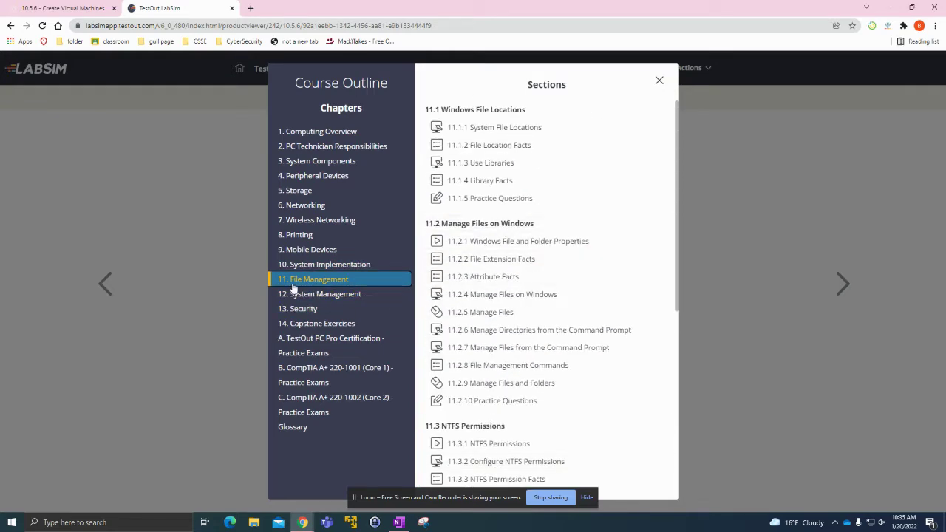
pyautogui.scroll(-5, 517, 137)
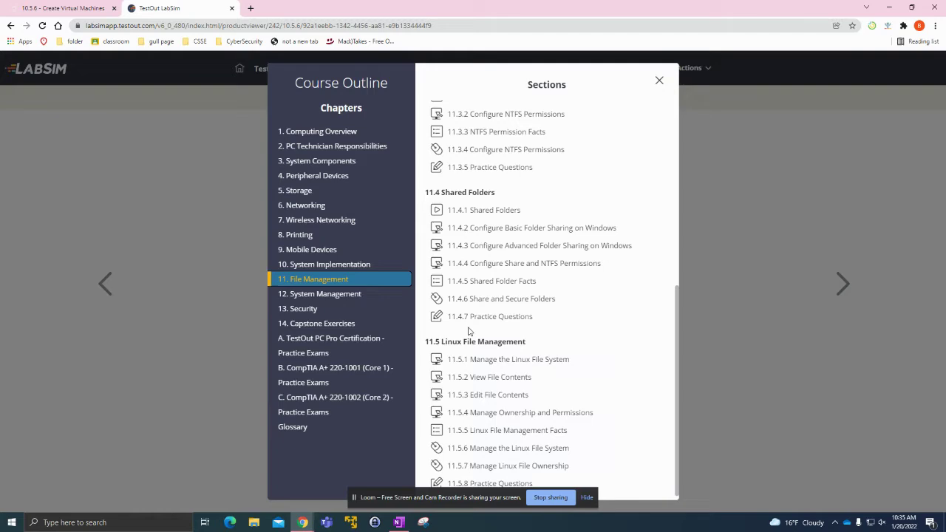
pyautogui.scroll(5, 455, 314)
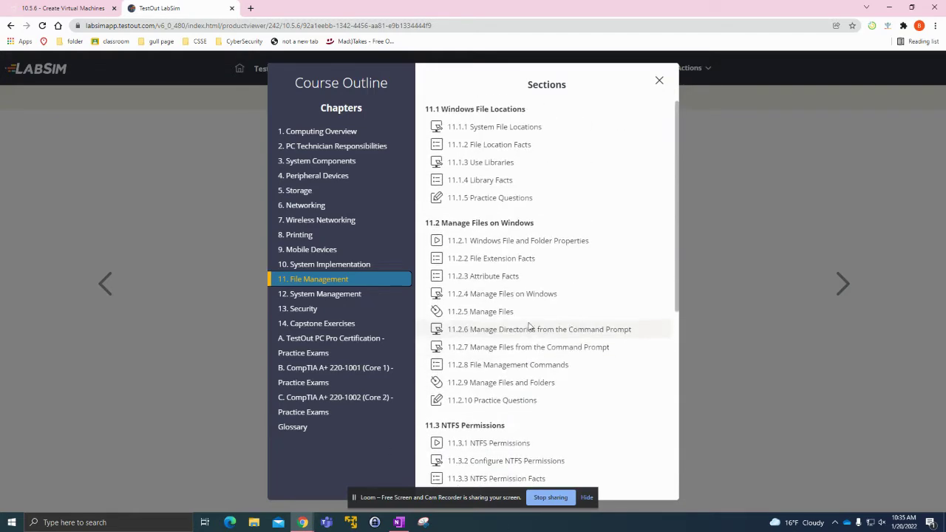
# Return to chapter 10 System Implementation and start the lab 10.3.5 Install an Workstation Image using PXE
pyautogui.click(361, 267)
pyautogui.scroll(3, 489, 255)
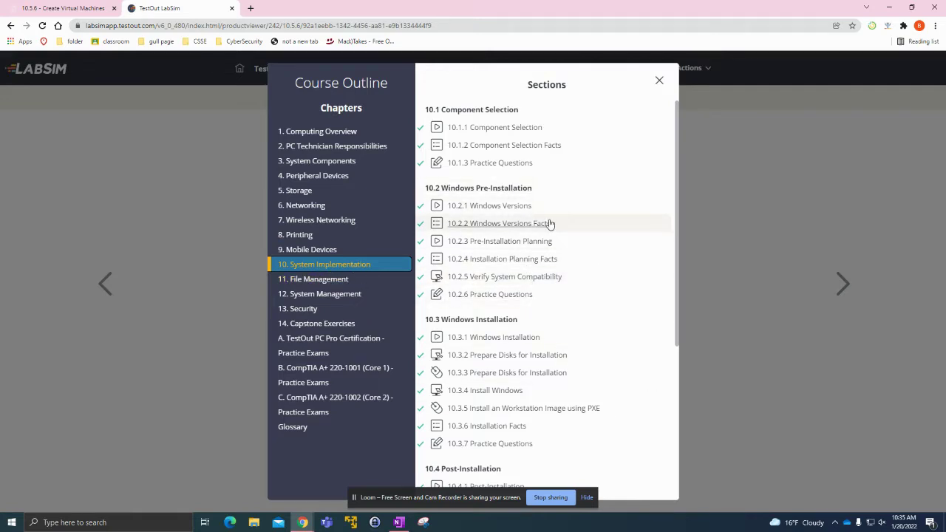
pyautogui.scroll(-3, 547, 221)
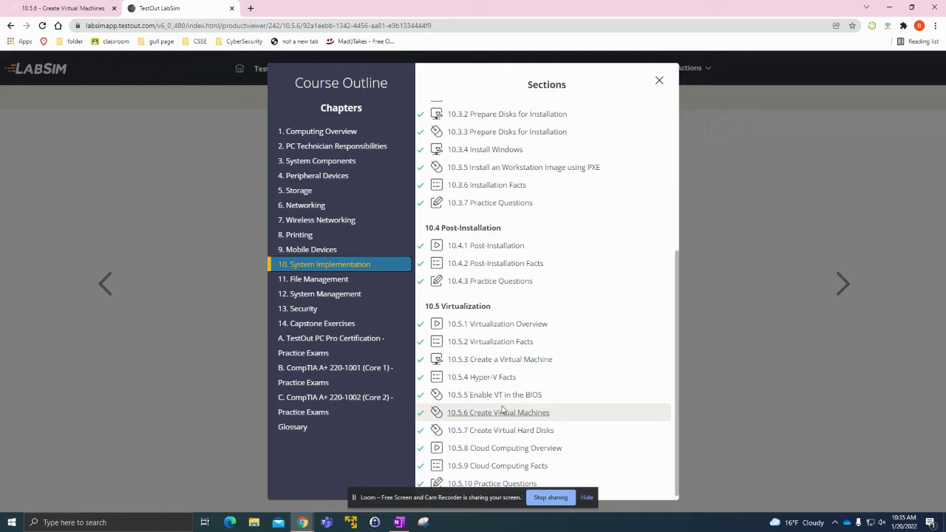
pyautogui.scroll(2, 484, 414)
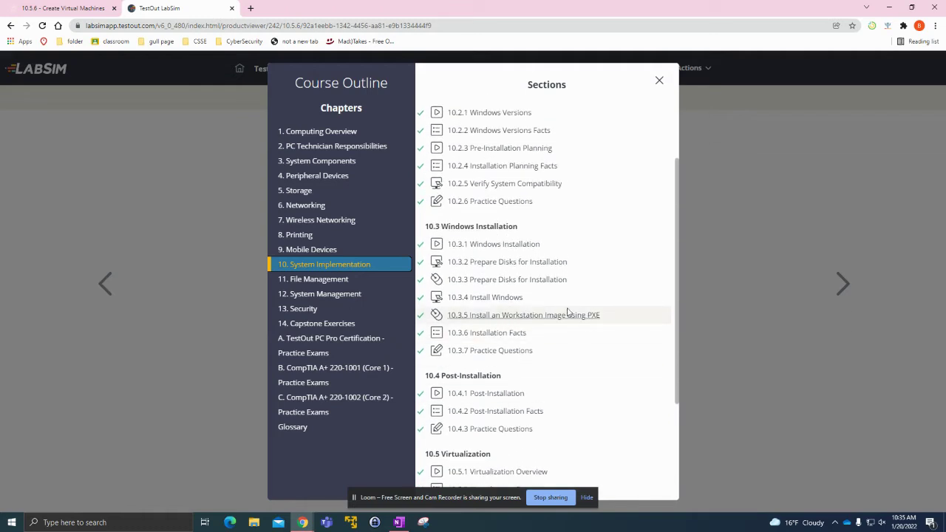
pyautogui.scroll(1, 576, 316)
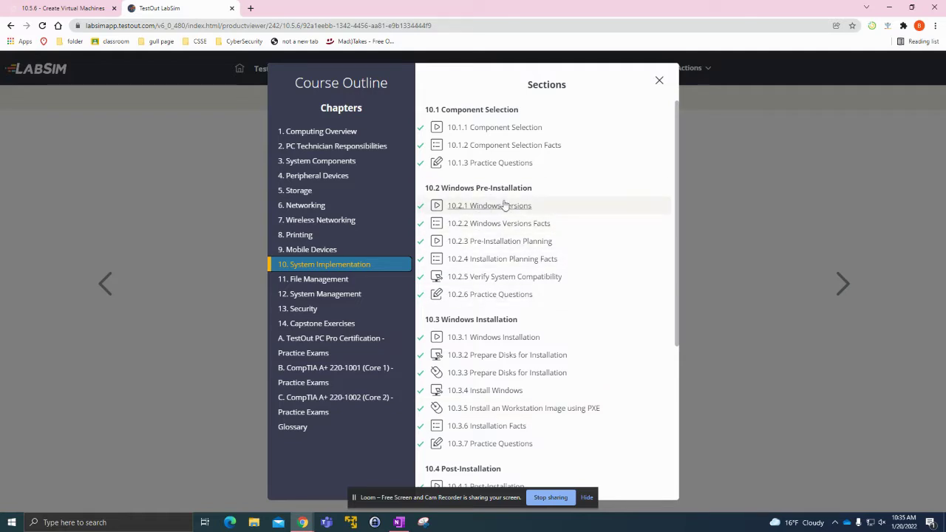
pyautogui.scroll(-2, 558, 229)
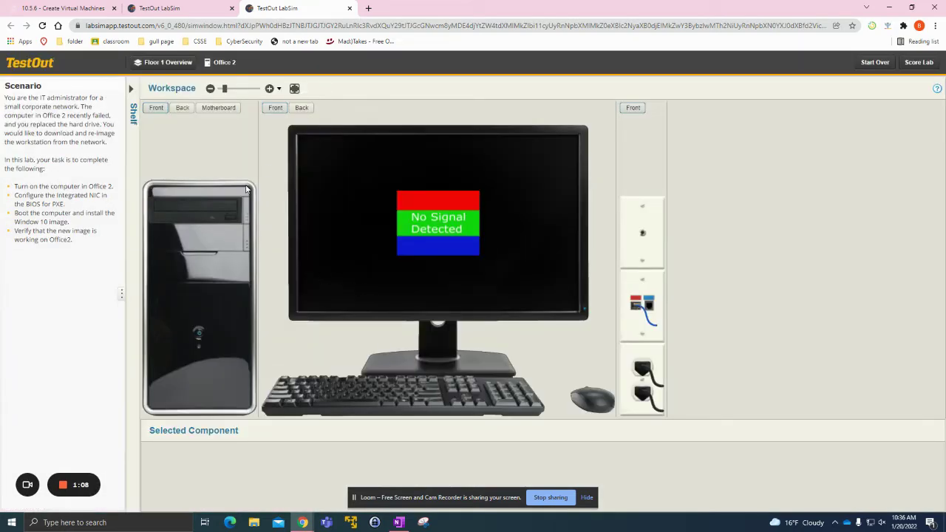
# Power on the Office 2 computer and enter its BIOS setup utility
pyautogui.moveTo(14, 187); pyautogui.dragTo(114, 187)
pyautogui.click(197, 280)
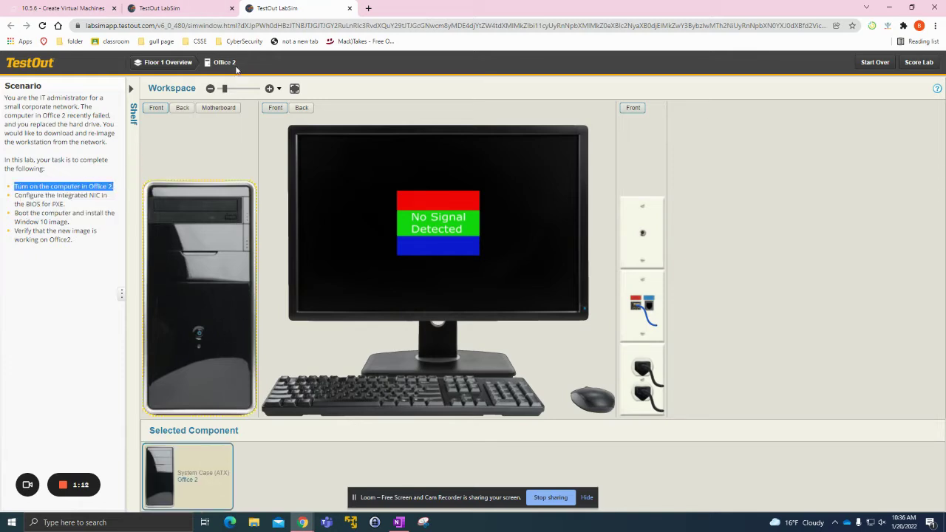
pyautogui.click(198, 334)
pyautogui.press('F2')
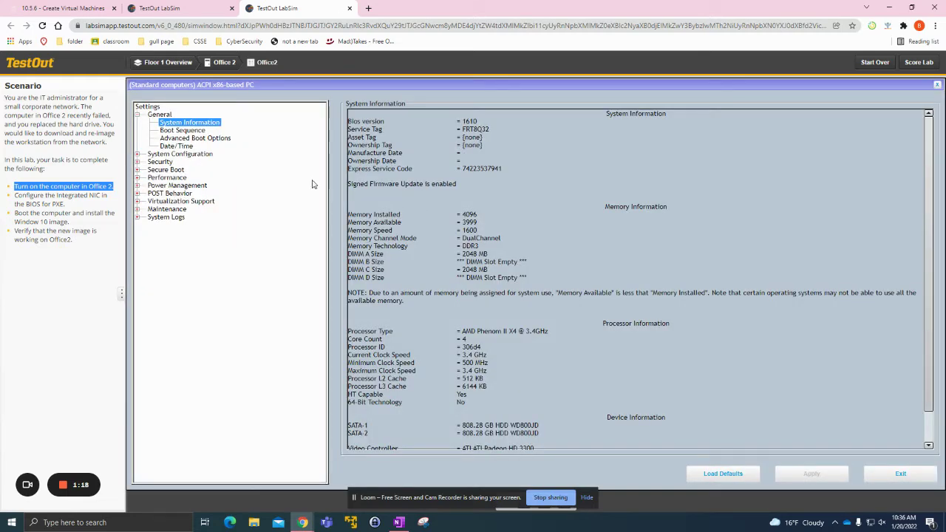
# Set the Integrated NIC under System Configuration to Enabled w/PXE, apply the change and exit the BIOS
pyautogui.click(138, 153)
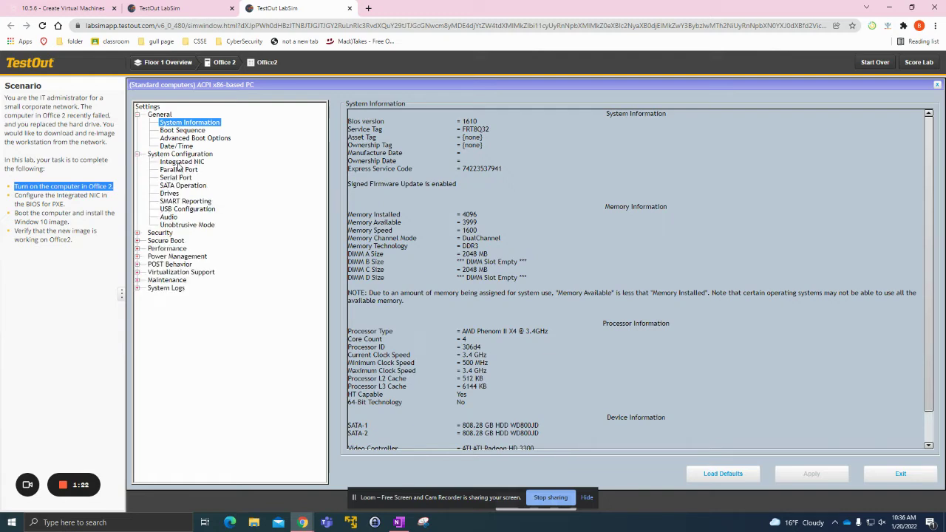
pyautogui.click(180, 162)
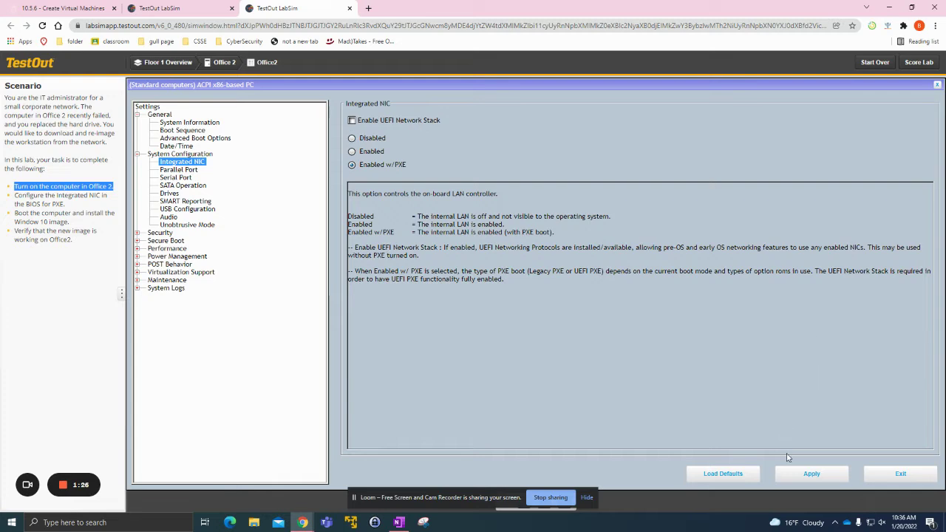
pyautogui.click(812, 475)
pyautogui.click(880, 477)
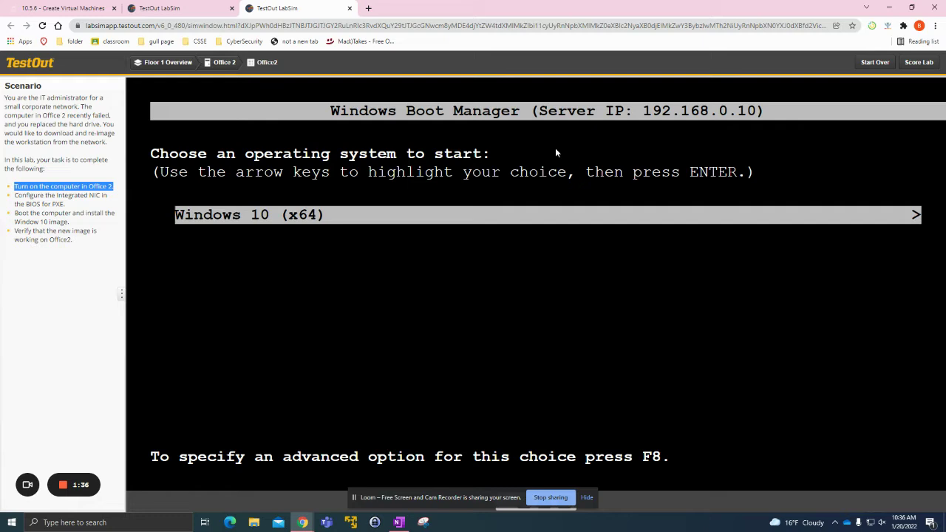
# Start the Windows 10 (x64) image from Windows Boot Manager, let it boot to the desktop, and score the lab
pyautogui.press('Return')
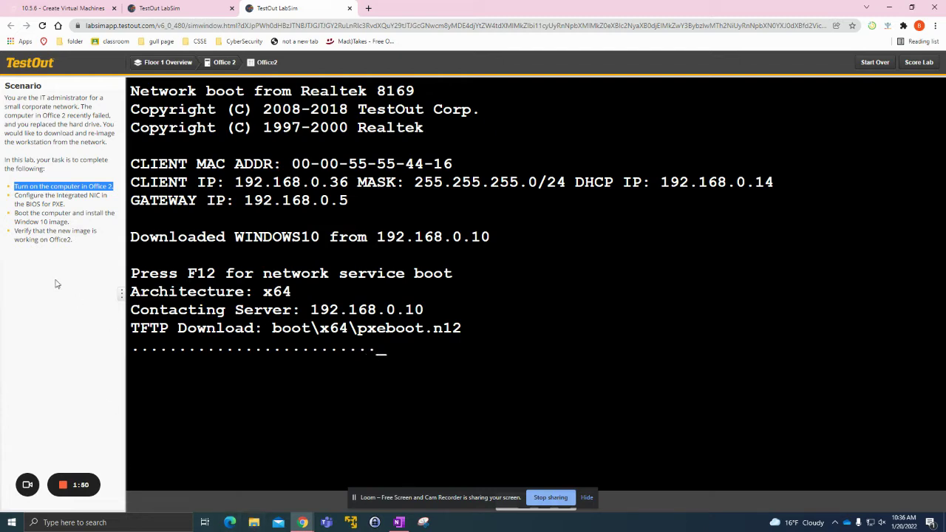
pyautogui.moveTo(14, 232); pyautogui.dragTo(92, 242)
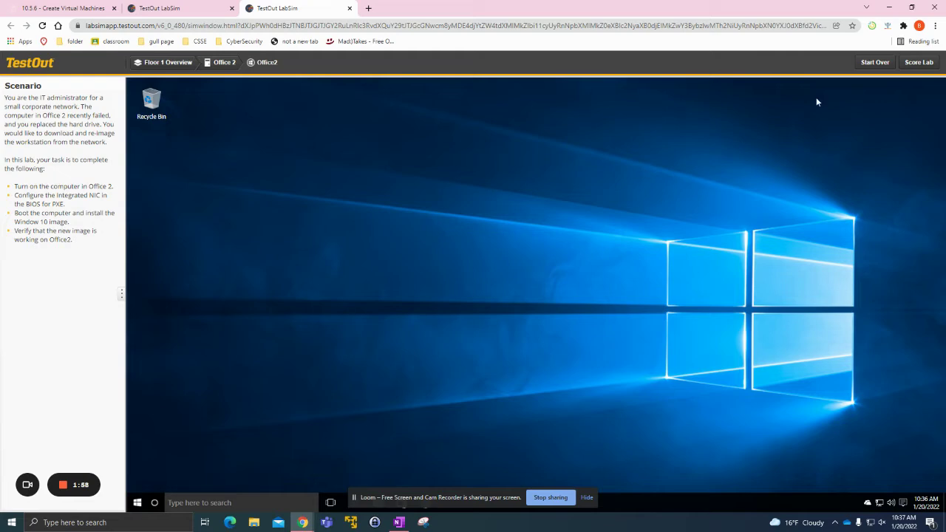
pyautogui.click(918, 62)
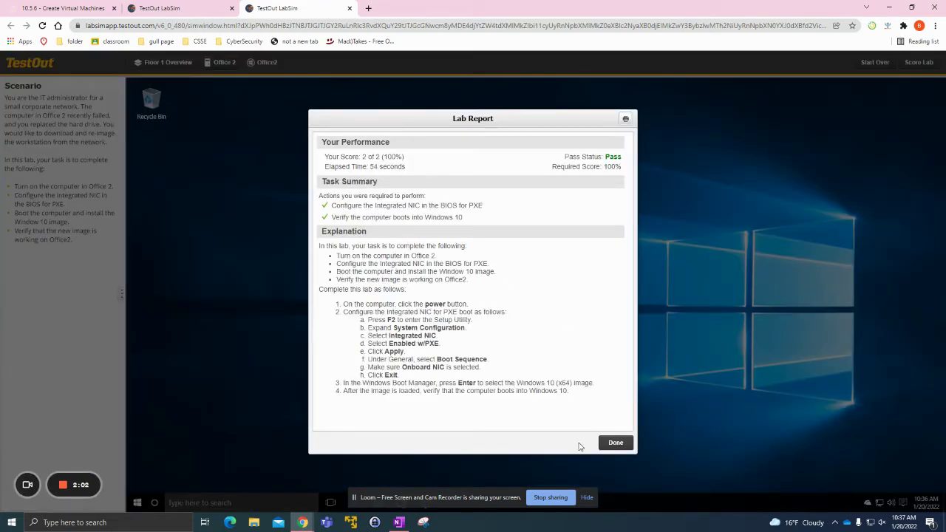
pyautogui.click(614, 443)
# Open lab 10.5.6 Create Virtual Machines from the course outline and start it
pyautogui.click(654, 69)
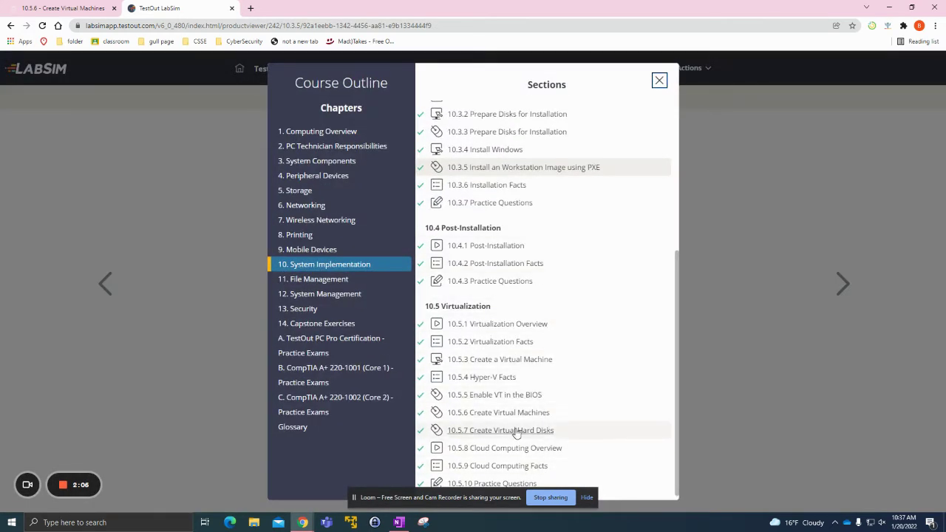
pyautogui.click(517, 415)
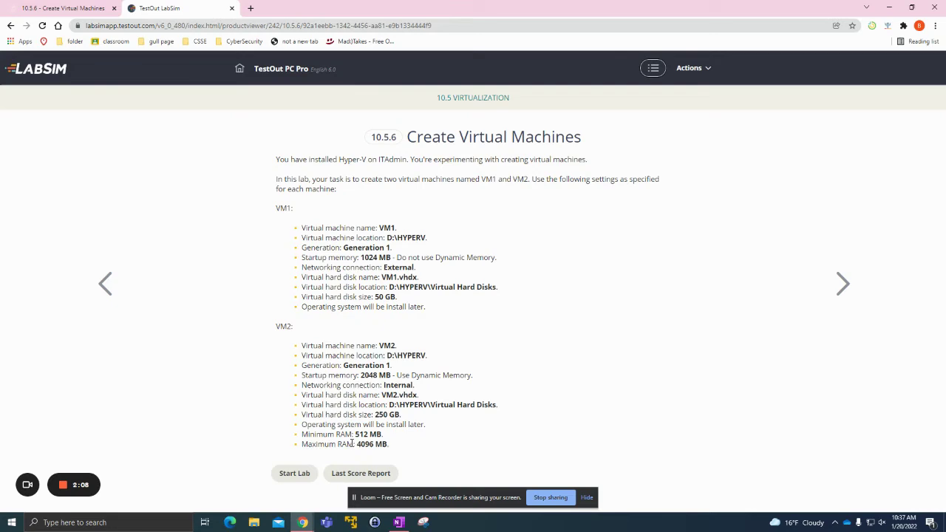
pyautogui.click(294, 473)
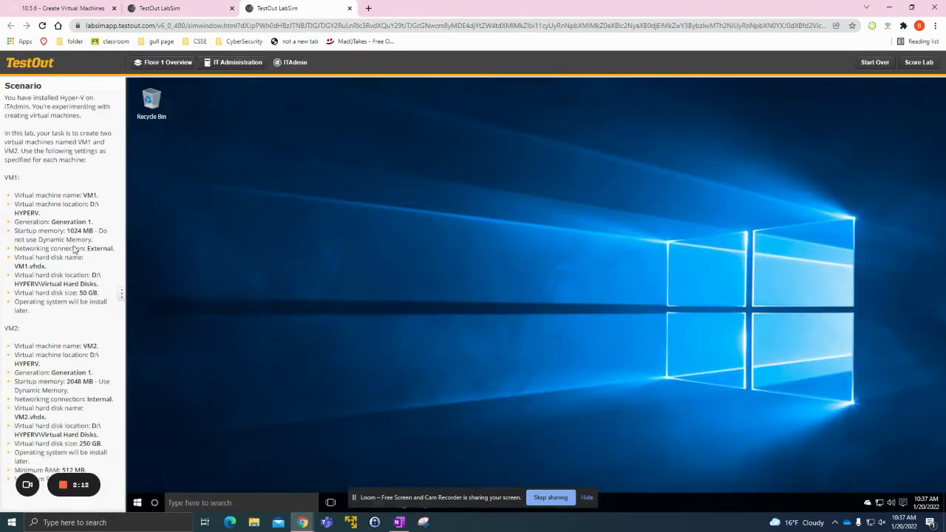
# Search for Hyper-V Manager on the ITAdmin computer and open it
pyautogui.click(244, 502)
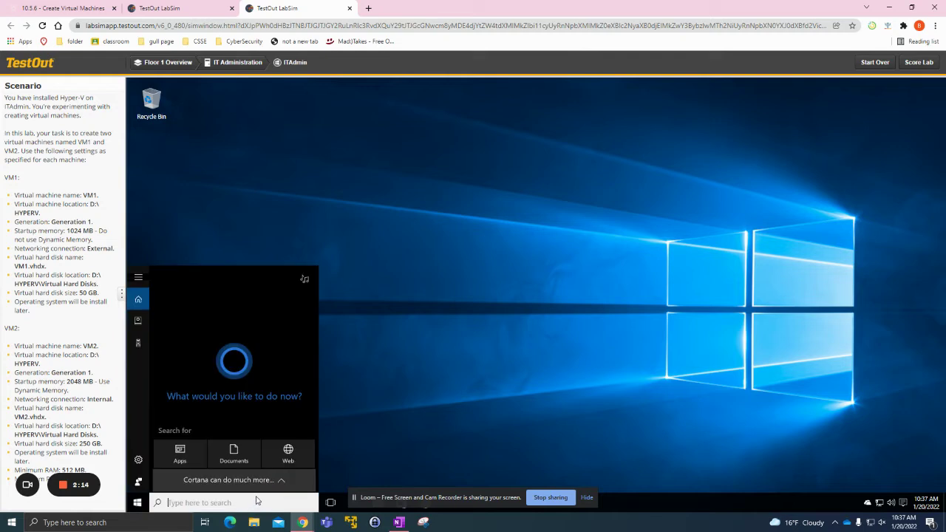
pyautogui.write('hyper')
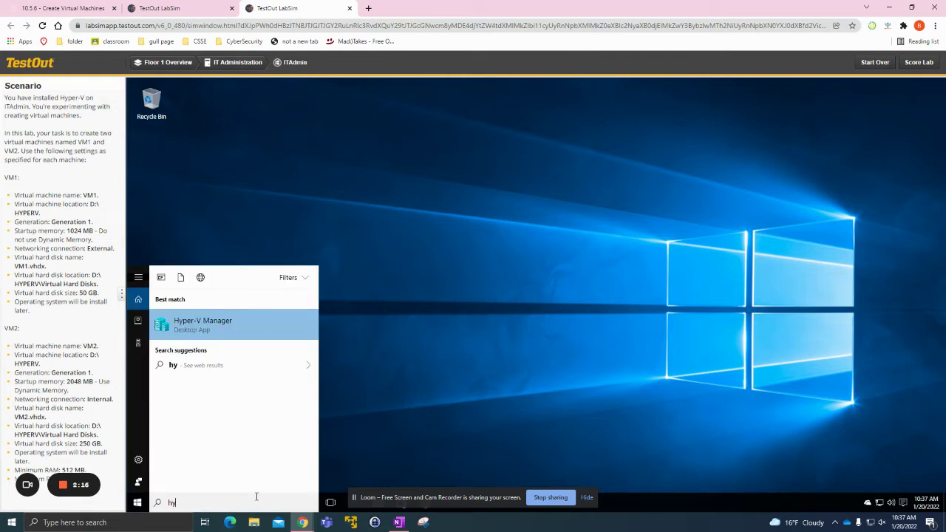
pyautogui.click(226, 336)
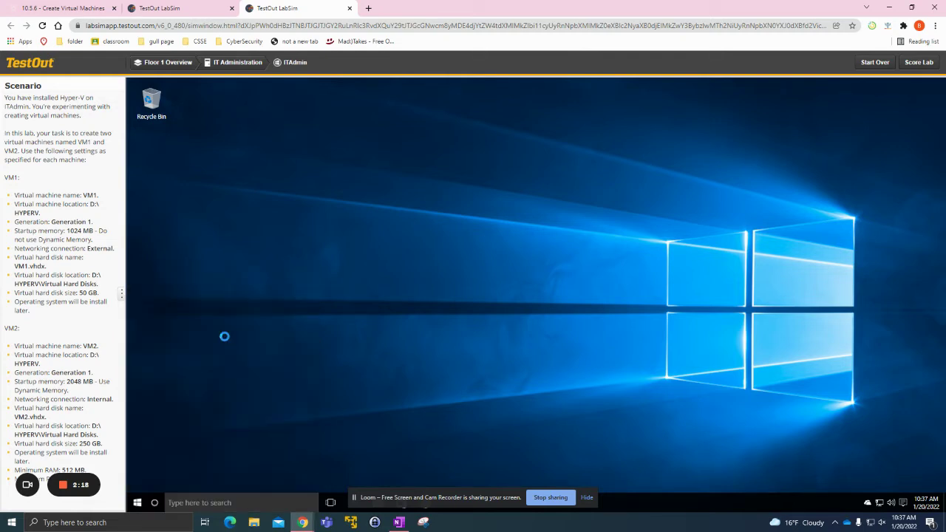
# Start a new virtual machine on ITADMIN, name it VM1, and keep the default location and Generation 1
pyautogui.rightClick(188, 151)
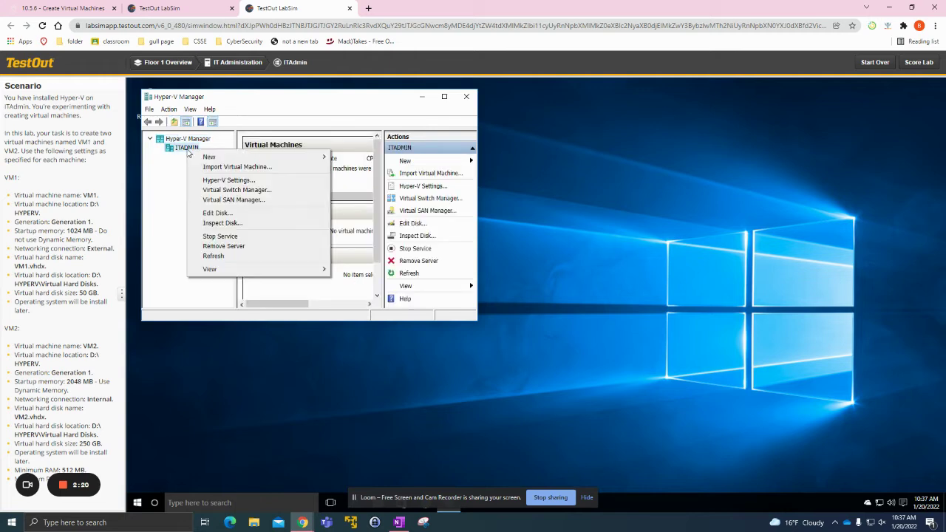
pyautogui.moveTo(217, 158)
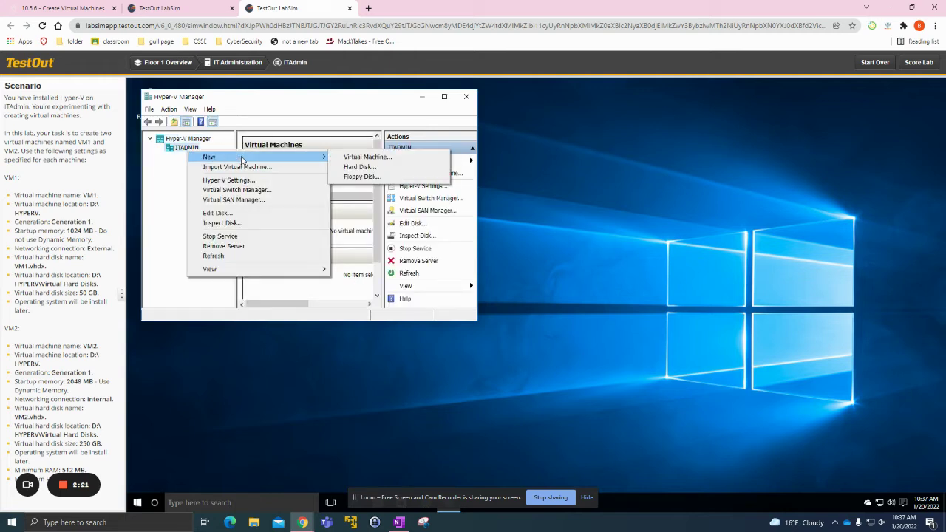
pyautogui.click(370, 158)
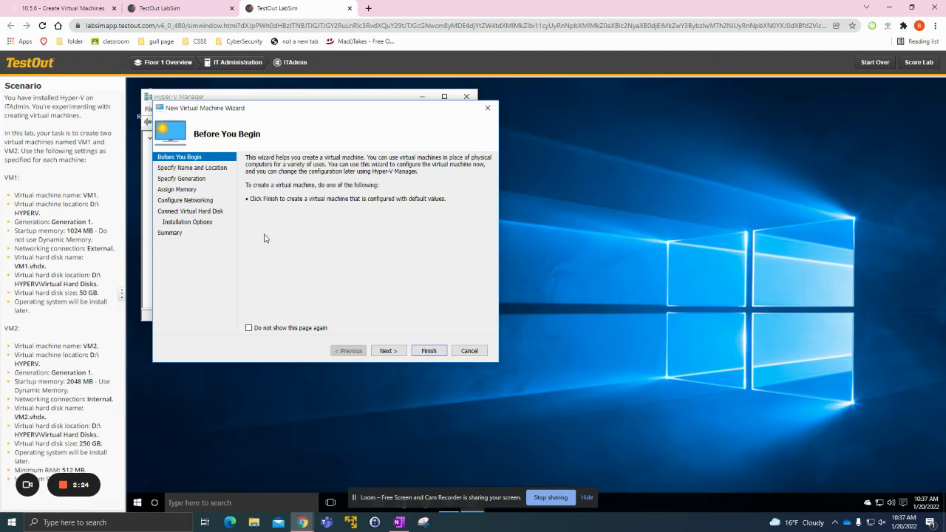
pyautogui.click(392, 353)
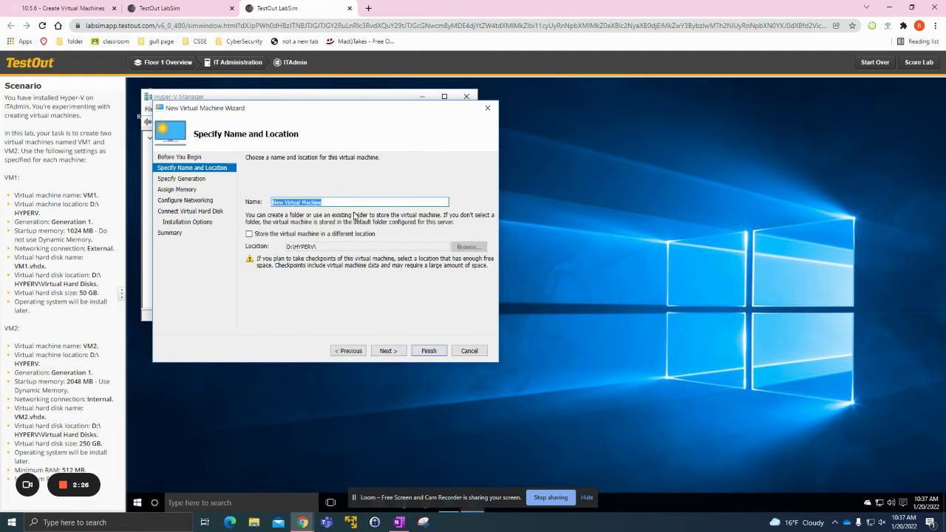
pyautogui.press('BackSpace')
pyautogui.write('VM1')
pyautogui.click(387, 354)
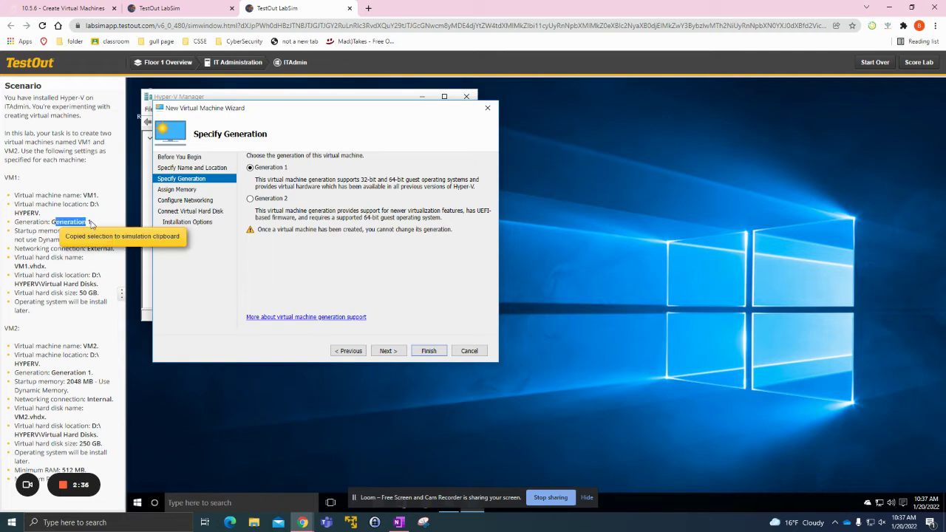
pyautogui.click(388, 351)
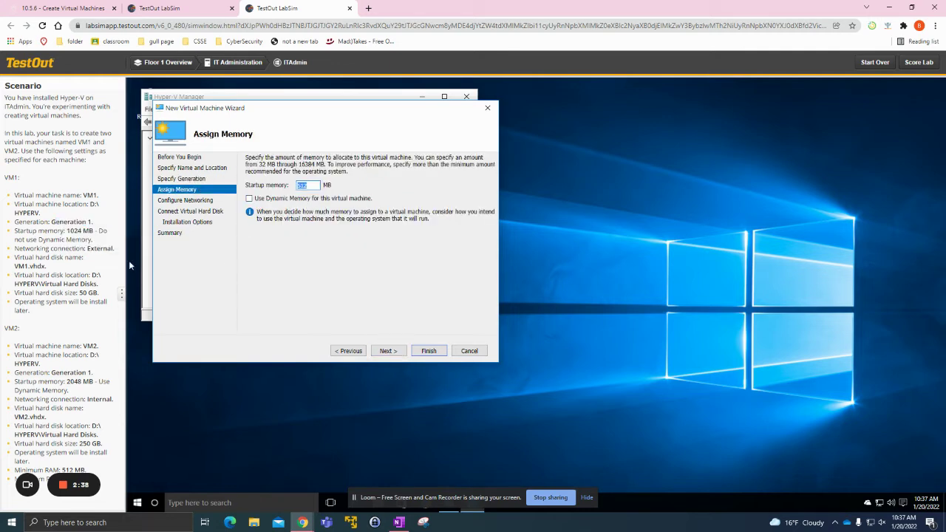
# Assign VM1 1024 MB of startup memory without Dynamic Memory and set its network connection to External
pyautogui.press('BackSpace')
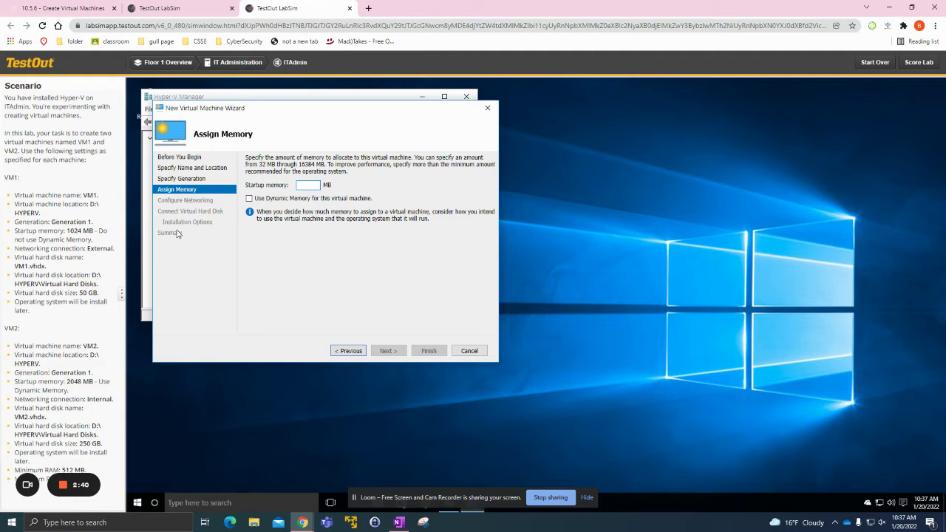
pyautogui.write('1024')
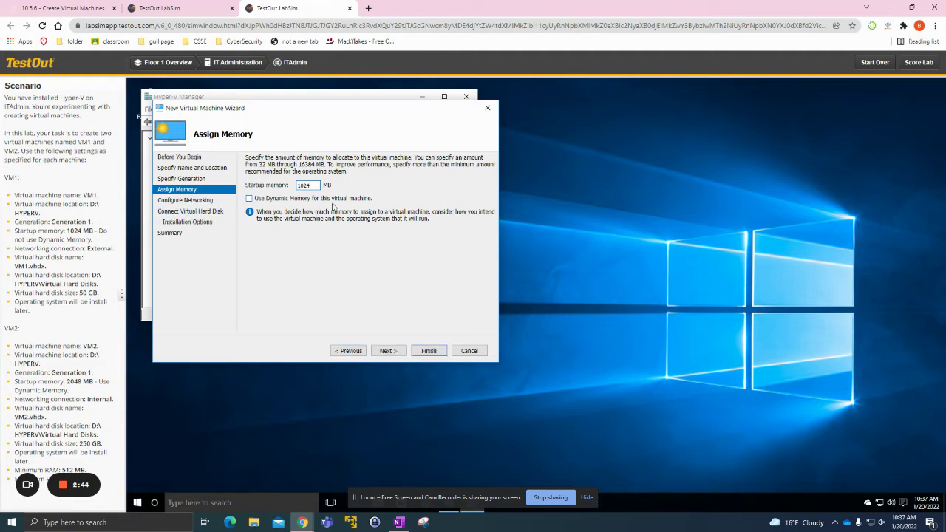
pyautogui.click(386, 351)
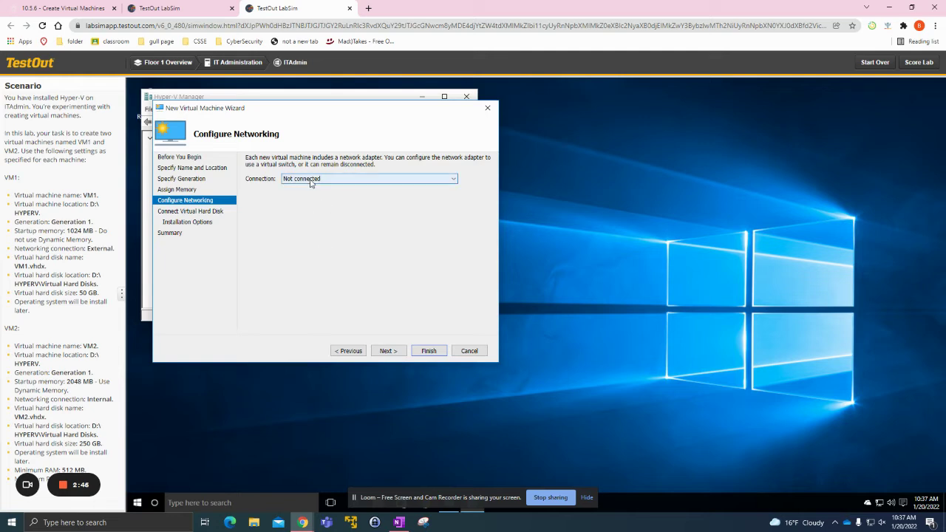
pyautogui.click(311, 182)
pyautogui.click(320, 195)
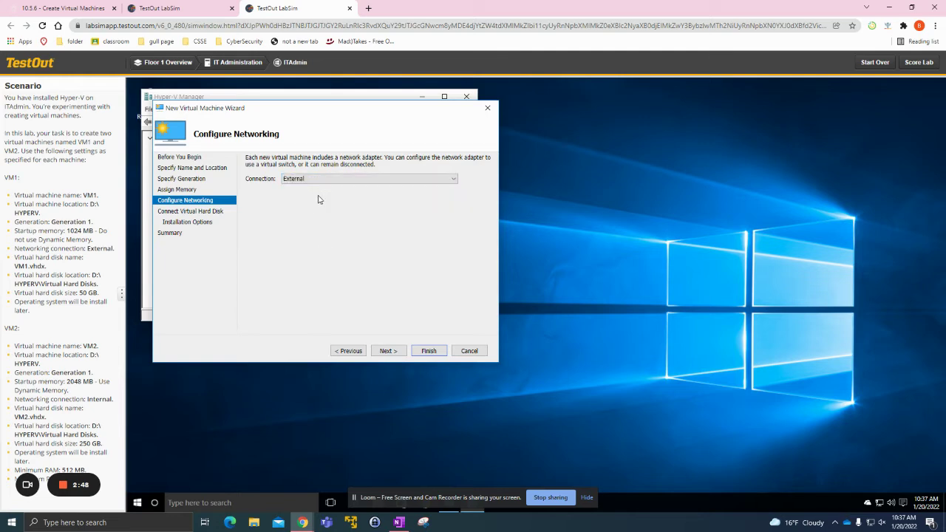
# Give VM1 a new 50 GB virtual hard disk, leave the operating system for later installation, and create the machine
pyautogui.click(388, 353)
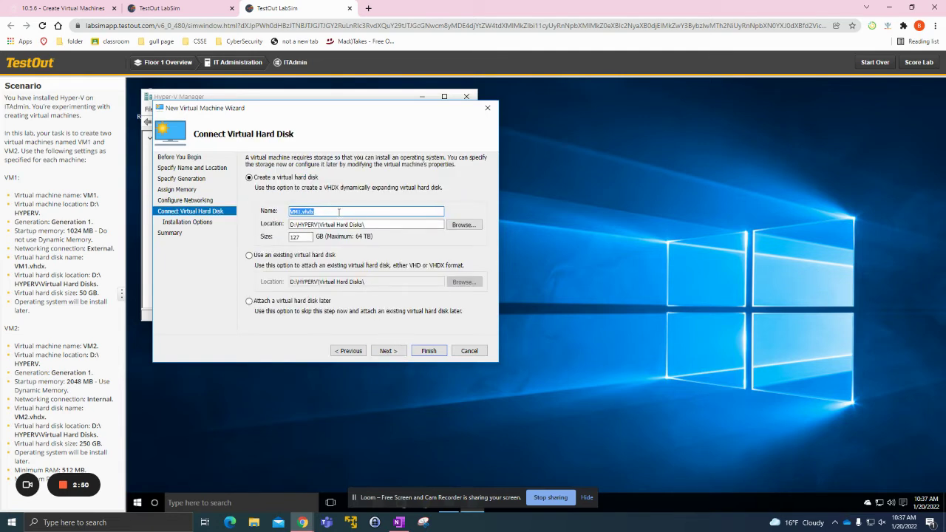
pyautogui.click(88, 279)
pyautogui.press('BackSpace')
pyautogui.write('50')
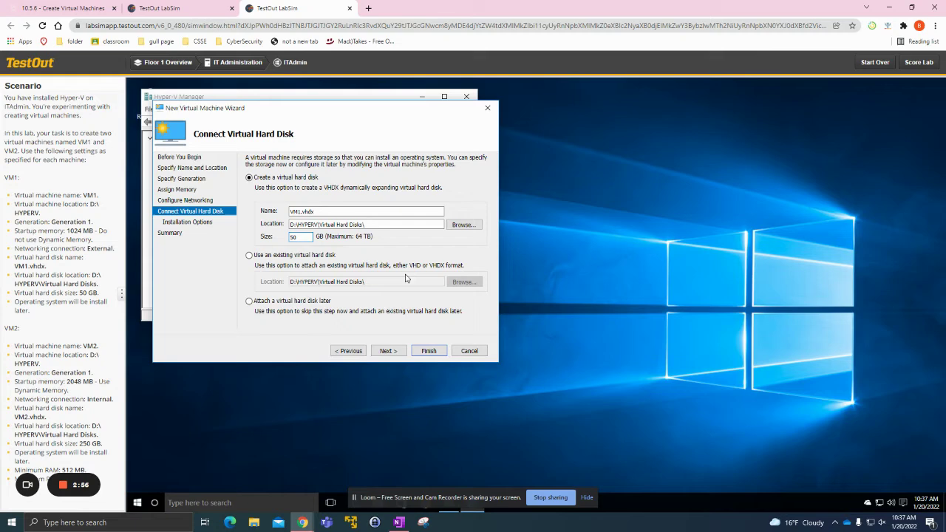
pyautogui.click(385, 351)
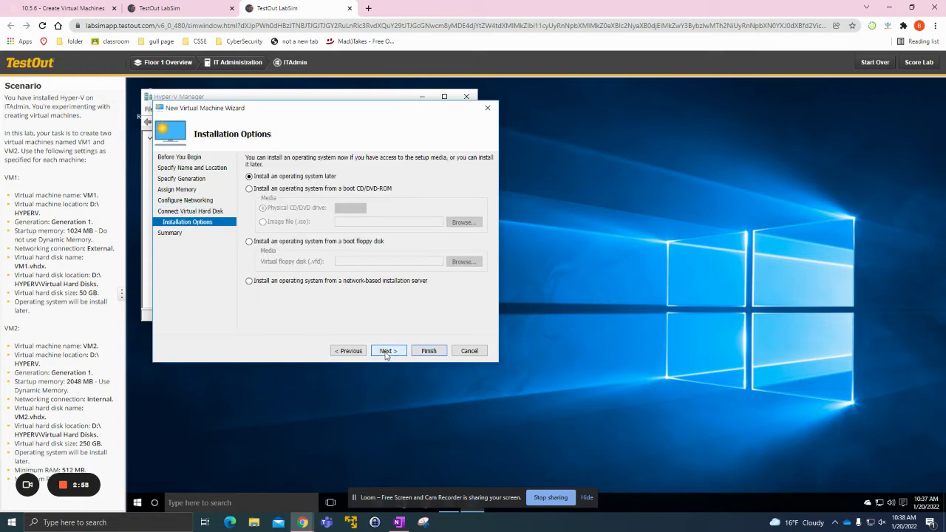
pyautogui.click(386, 352)
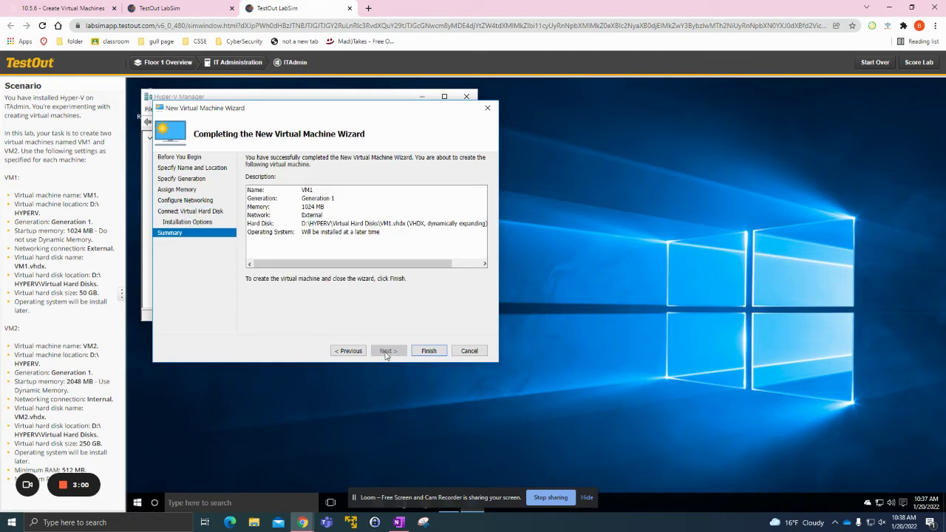
pyautogui.click(428, 352)
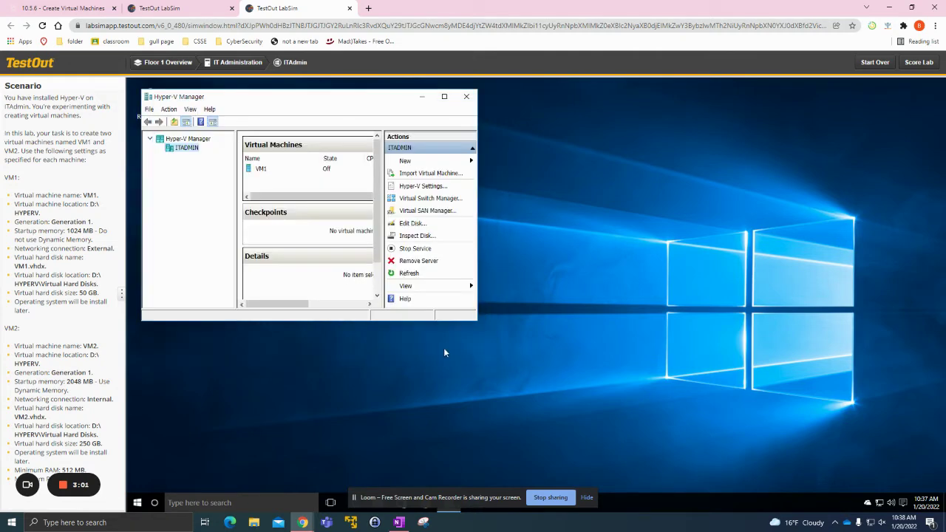
pyautogui.click(285, 170)
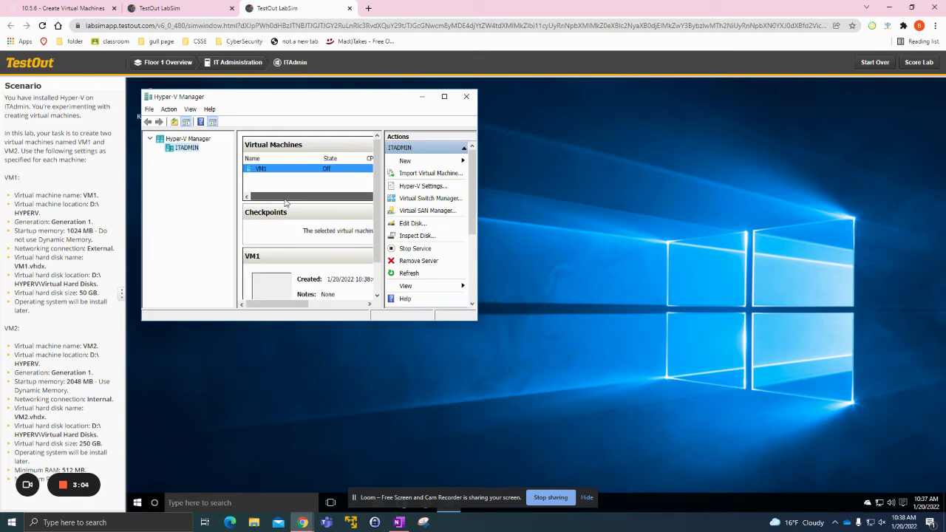
pyautogui.rightClick(184, 150)
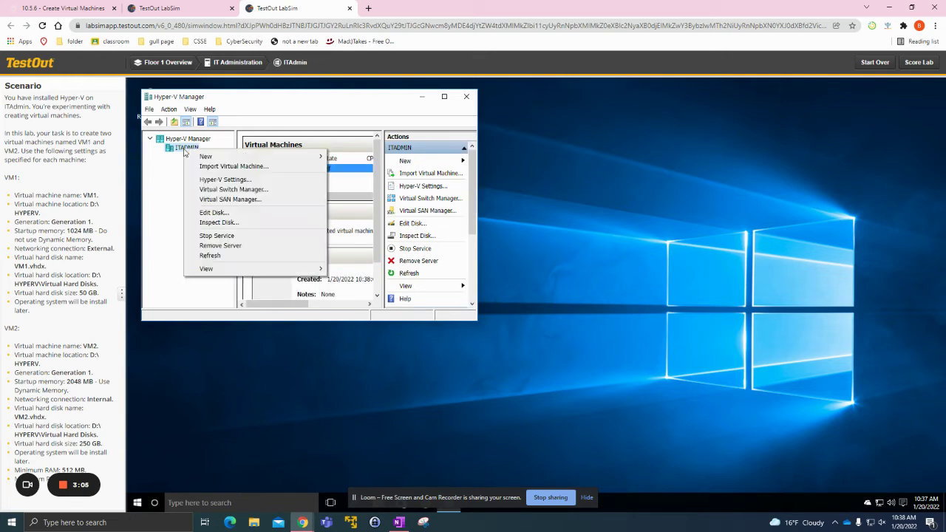
pyautogui.click(26, 334)
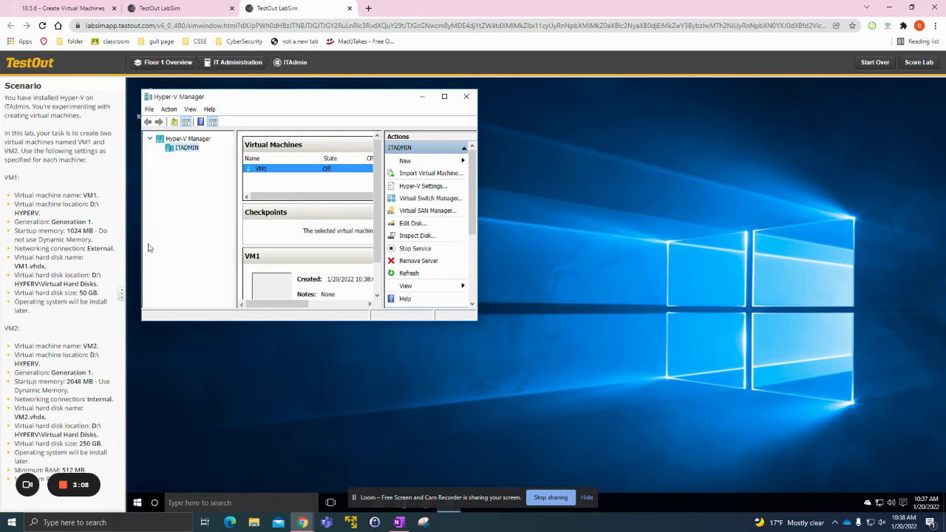
pyautogui.rightClick(188, 150)
pyautogui.moveTo(224, 155)
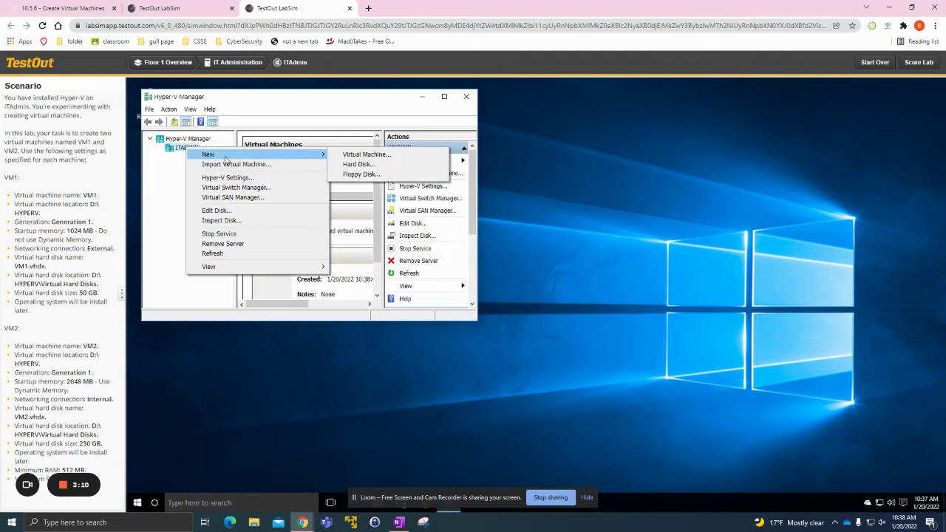
pyautogui.click(177, 152)
# Start a new virtual machine on ITADMIN named VM2, store it in D:\HYPERV\ with the different-location option enabled, and choose Generation 1
pyautogui.rightClick(184, 153)
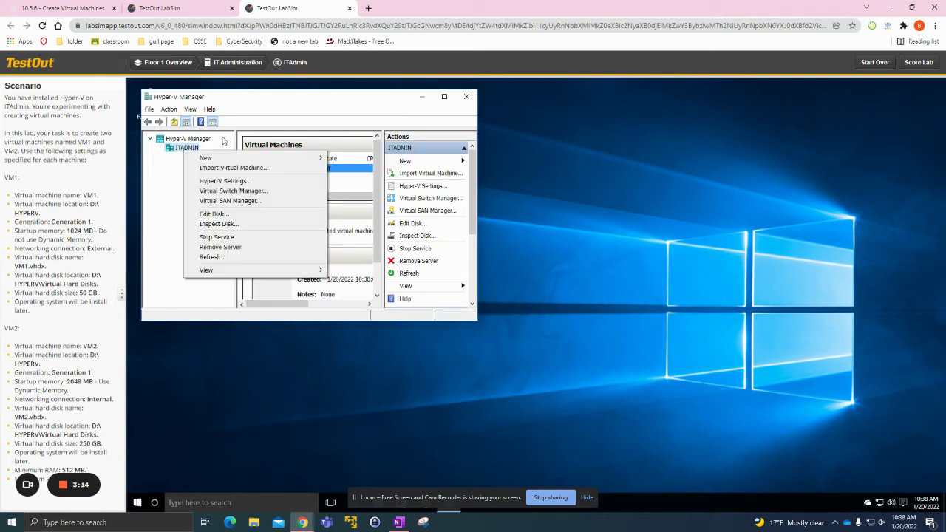
pyautogui.moveTo(218, 159)
pyautogui.click(356, 164)
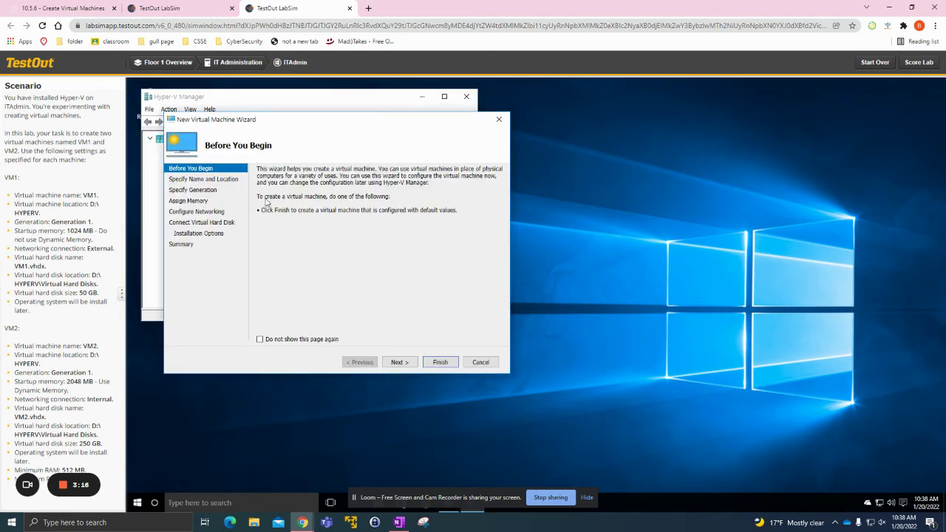
pyautogui.click(397, 362)
pyautogui.write('VM')
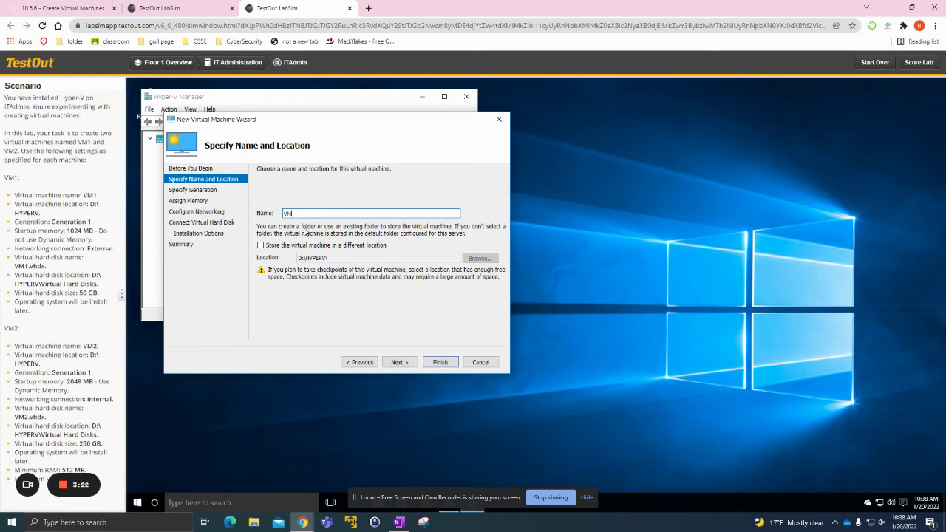
pyautogui.write('2')
pyautogui.click(269, 247)
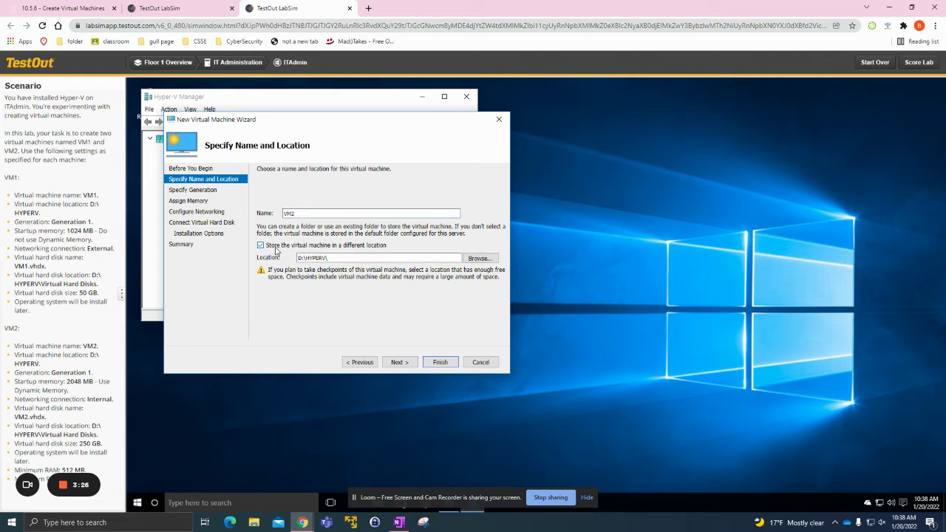
pyautogui.click(399, 362)
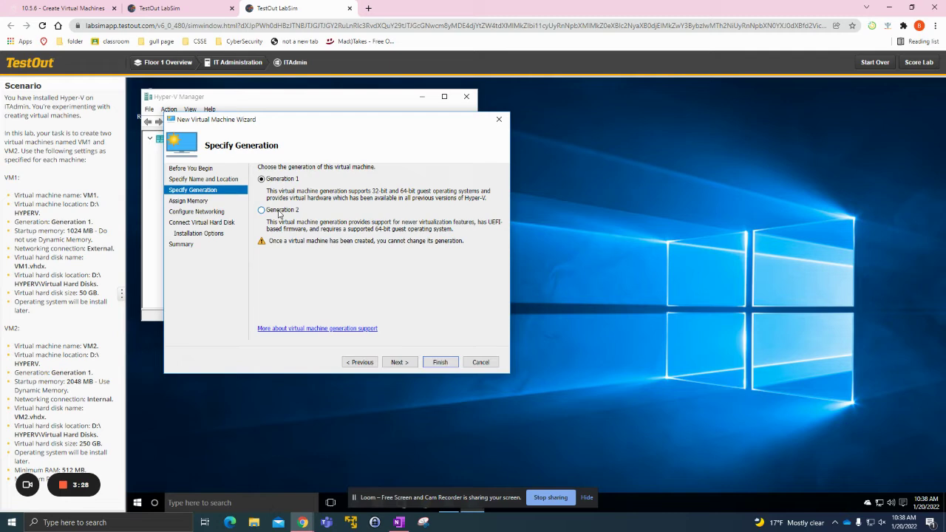
pyautogui.click(285, 181)
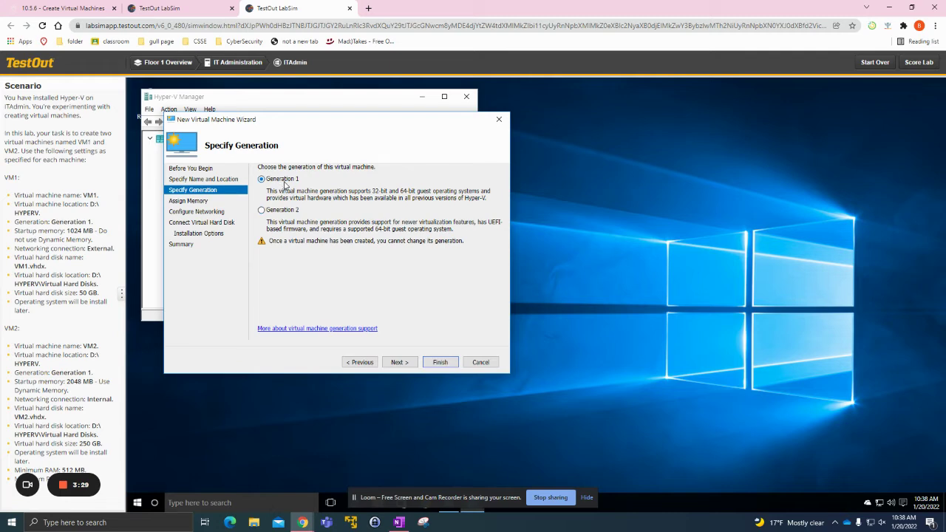
pyautogui.click(402, 362)
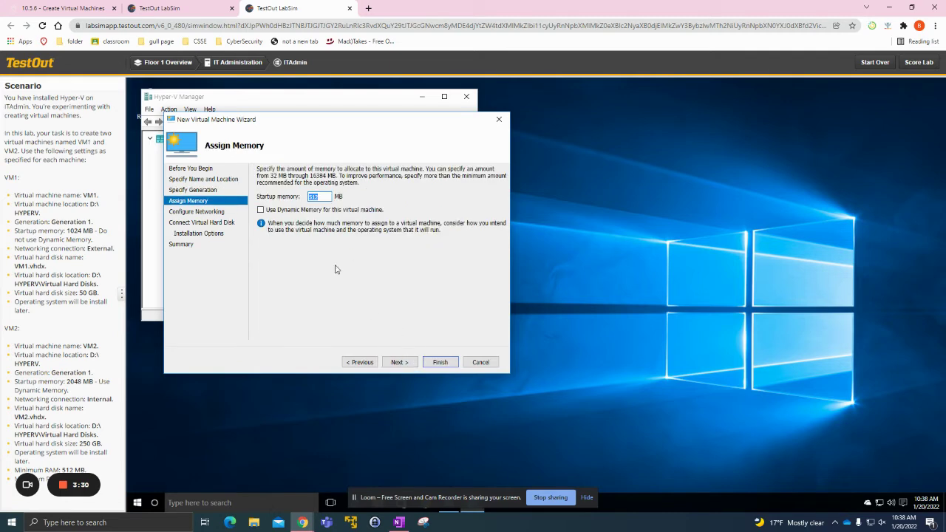
# Assign VM2 2048 MB of startup memory with Dynamic Memory enabled and set its network connection to Internal
pyautogui.click(284, 212)
pyautogui.click(320, 197)
pyautogui.press('BackSpace')
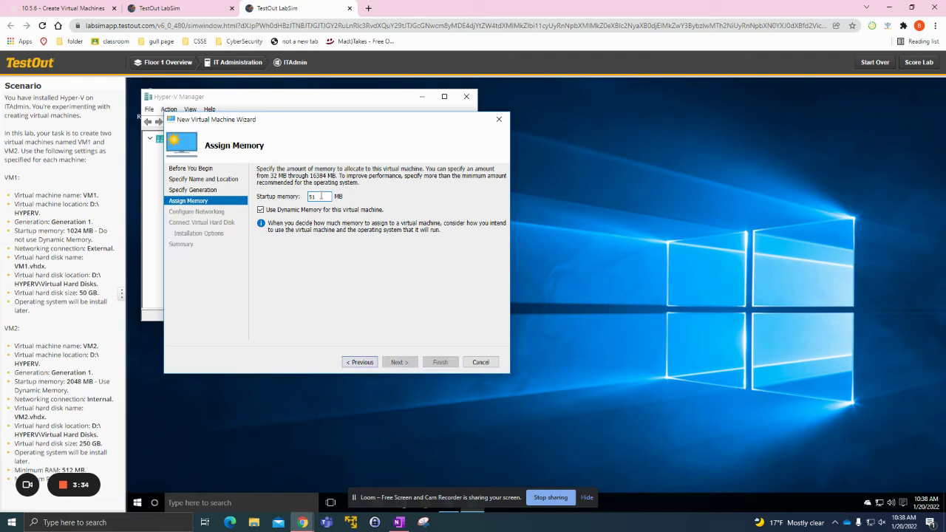
pyautogui.write('2048')
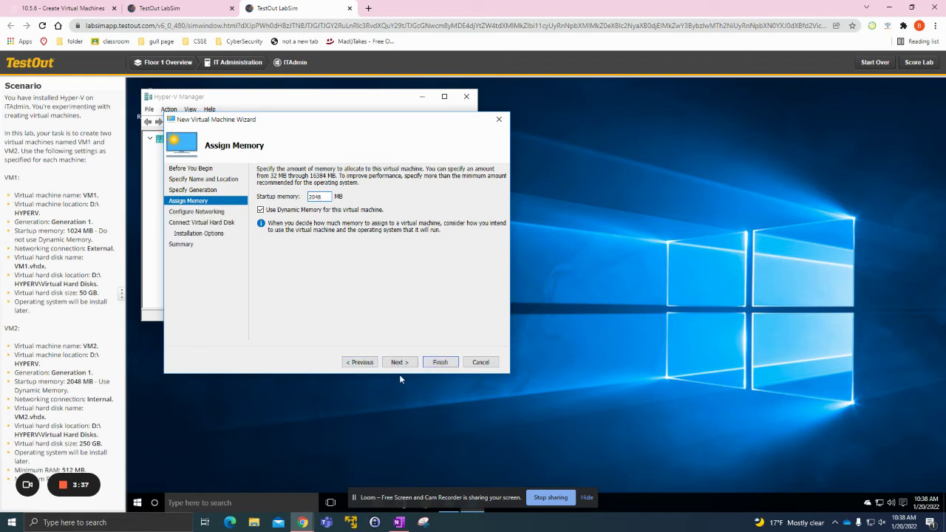
pyautogui.click(399, 362)
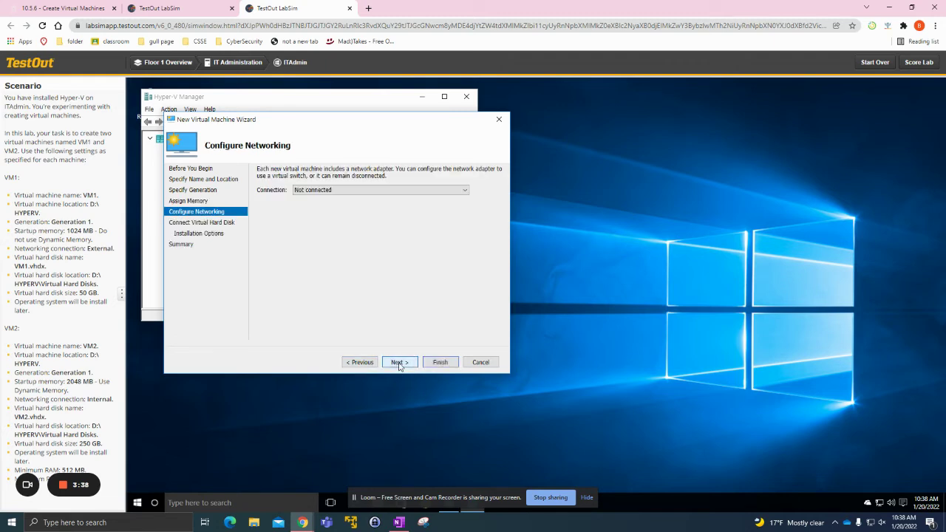
pyautogui.click(349, 190)
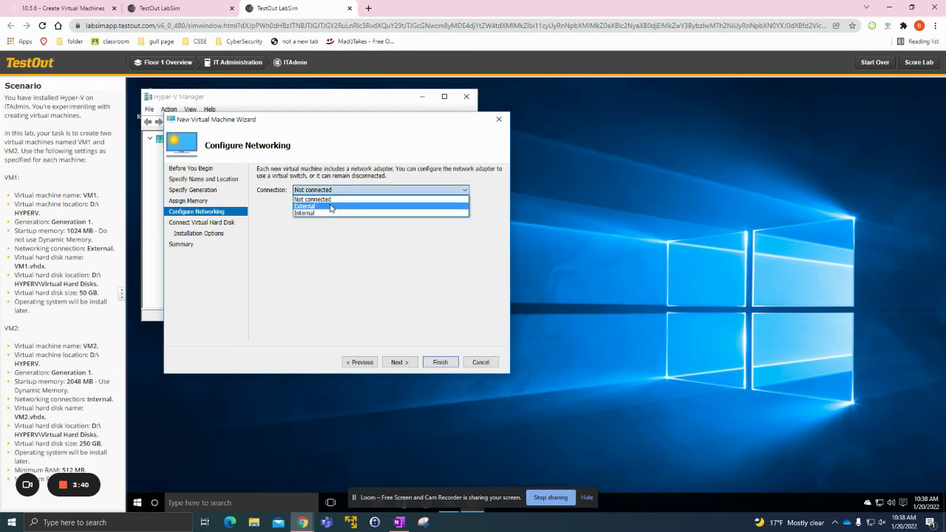
pyautogui.click(325, 213)
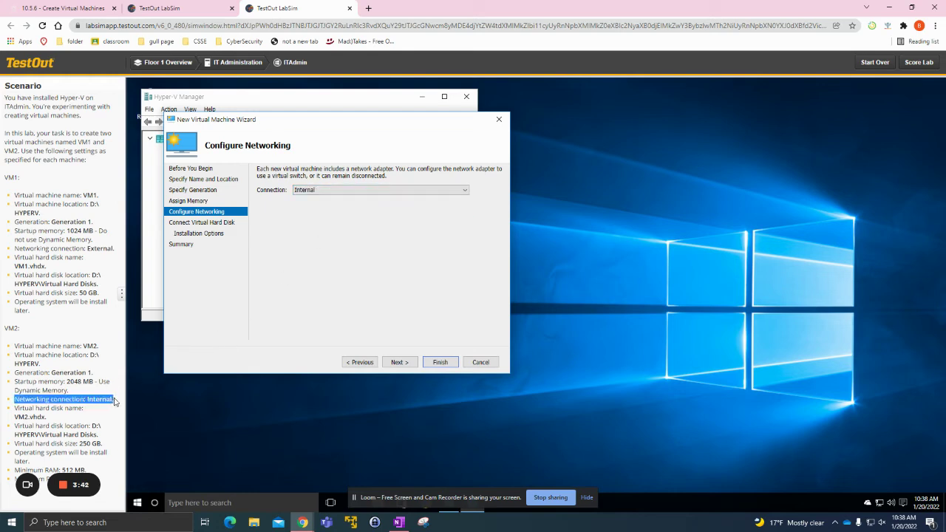
pyautogui.click(400, 362)
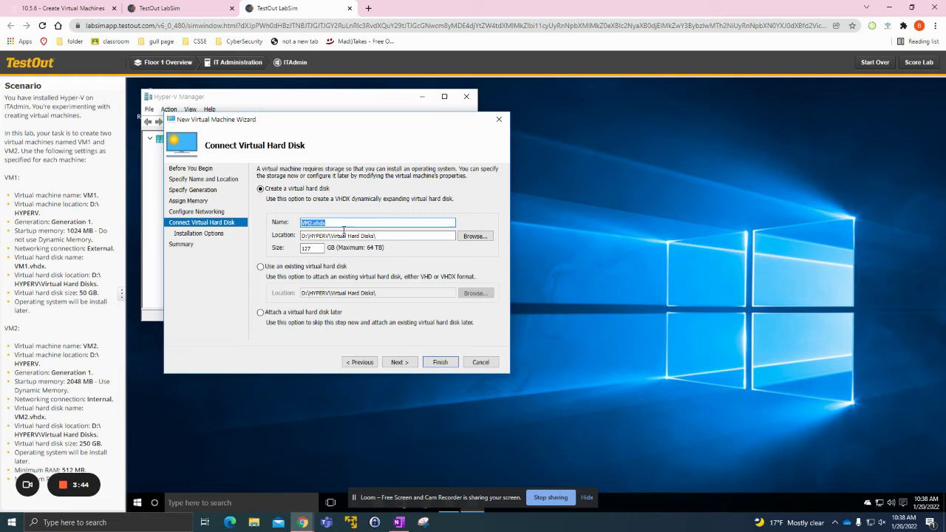
# Give VM2 a 250 GB virtual hard disk named VM2.vhdx, leave the operating system for later installation, and create the machine
pyautogui.click(96, 392)
pyautogui.moveTo(14, 418); pyautogui.dragTo(35, 420)
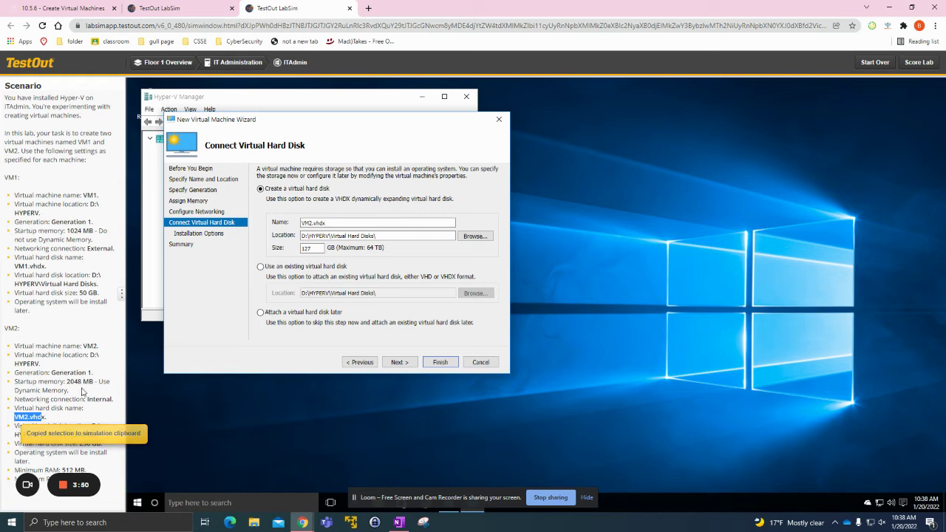
pyautogui.click(133, 435)
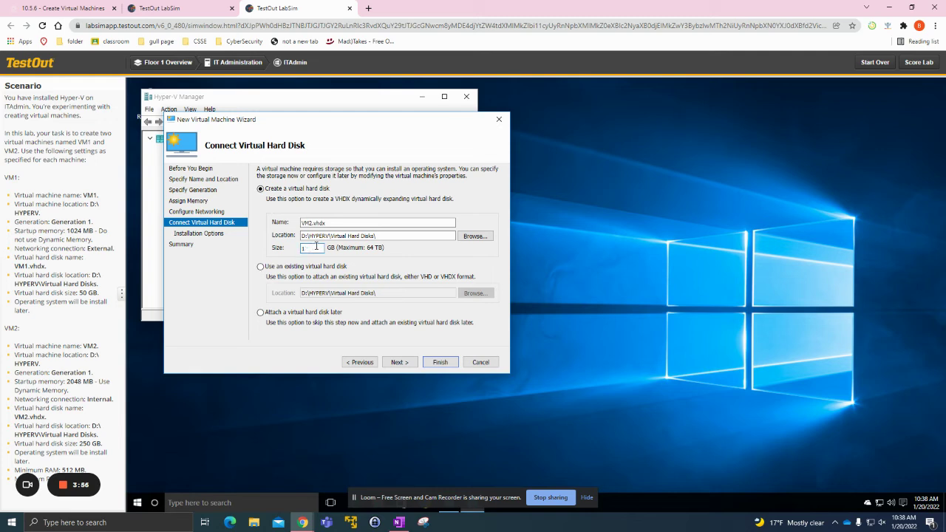
pyautogui.write('250')
pyautogui.click(398, 362)
pyautogui.click(398, 362)
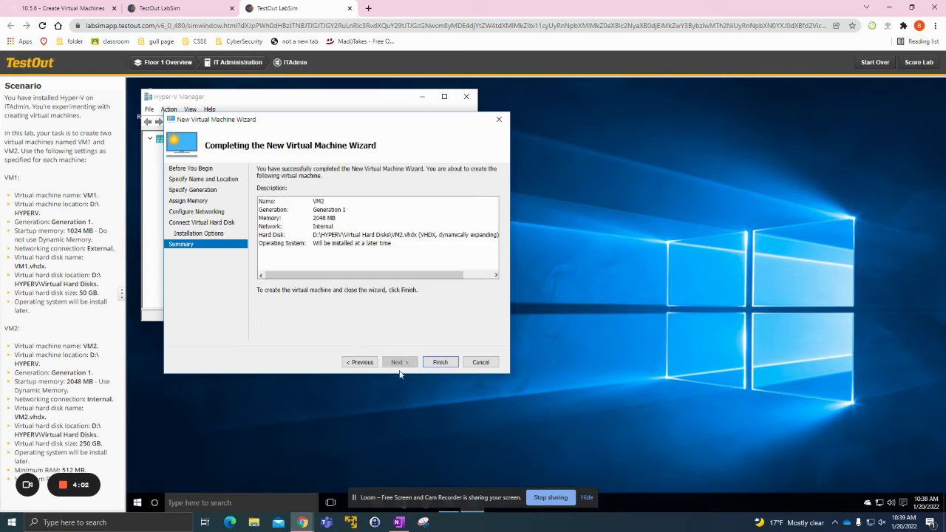
pyautogui.click(439, 362)
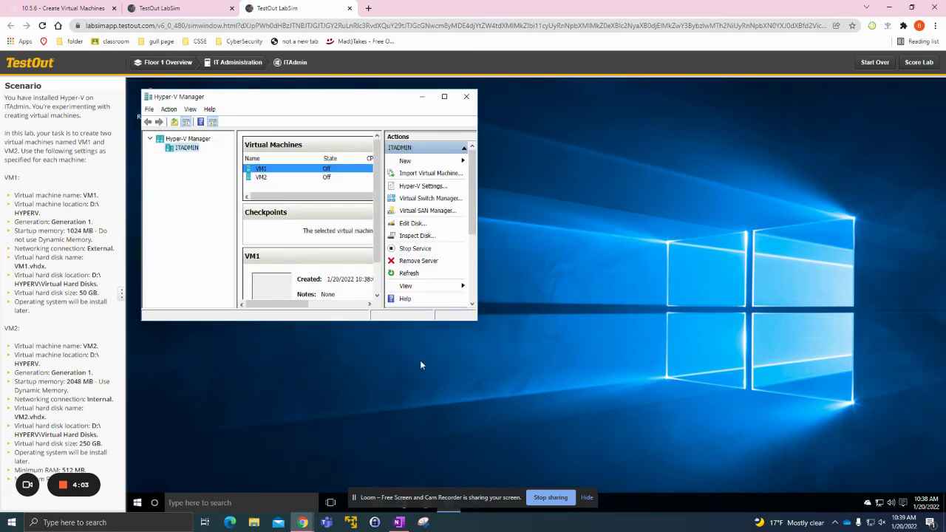
# Open the memory settings of VM2 and set its minimum RAM to 512 MB
pyautogui.click(304, 179)
pyautogui.rightClick(304, 179)
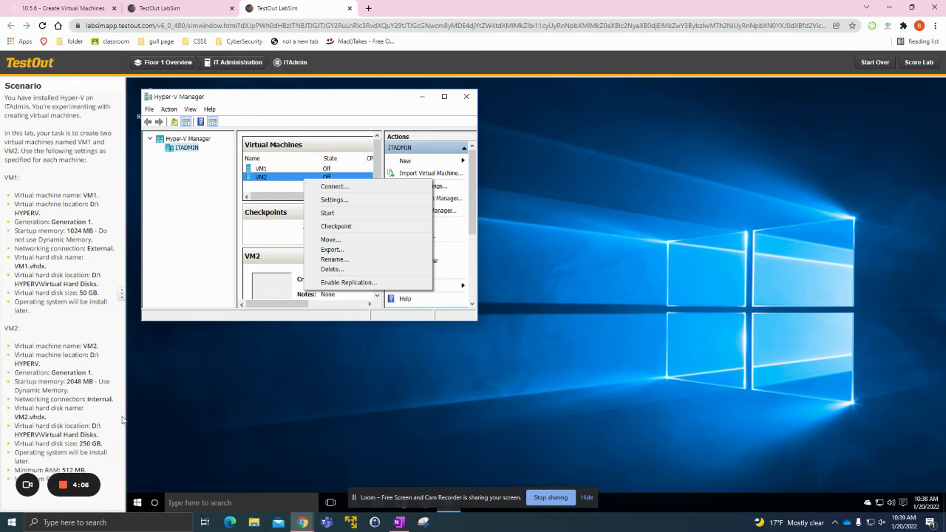
pyautogui.click(290, 165)
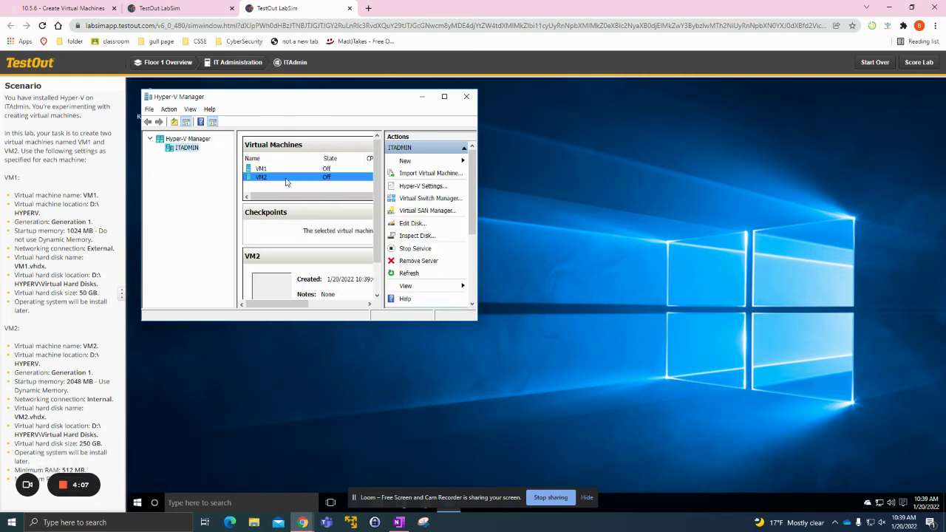
pyautogui.rightClick(286, 182)
pyautogui.click(299, 198)
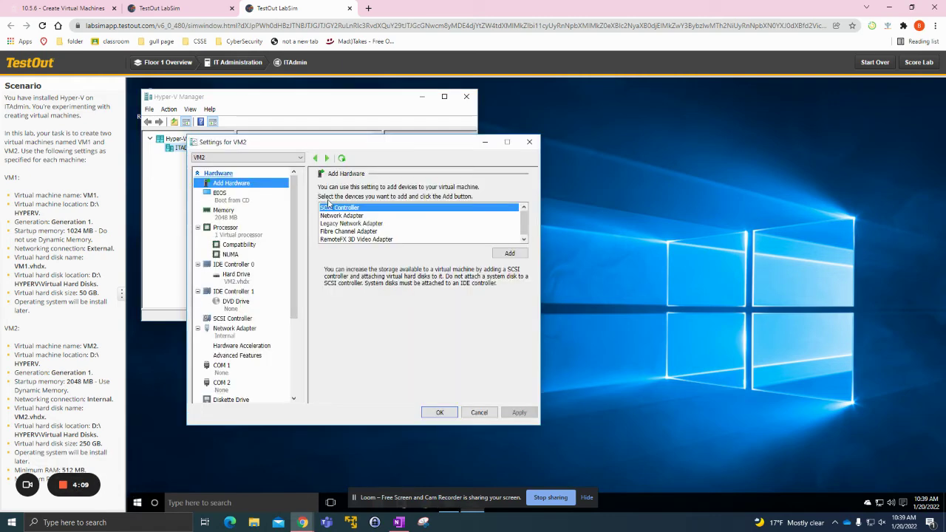
pyautogui.click(223, 212)
pyautogui.scroll(-3, 223, 217)
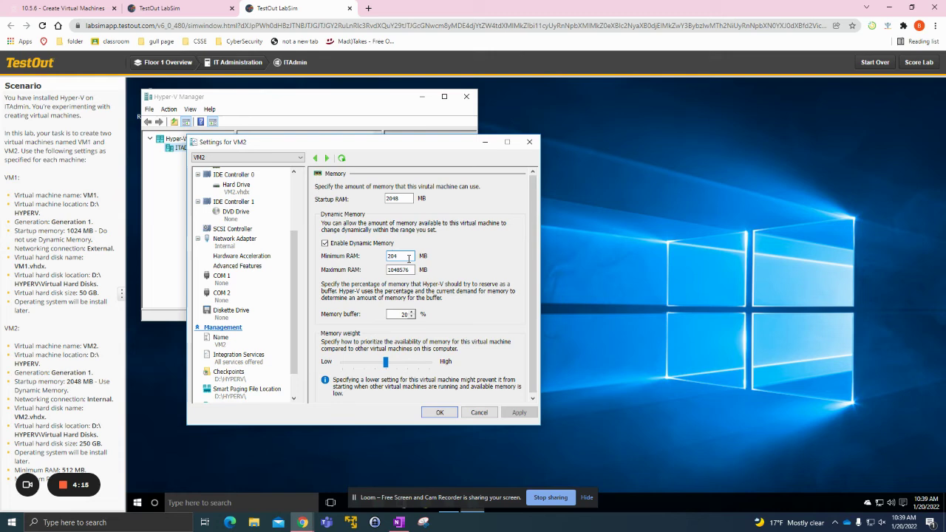
pyautogui.write('512')
pyautogui.moveTo(33, 489)
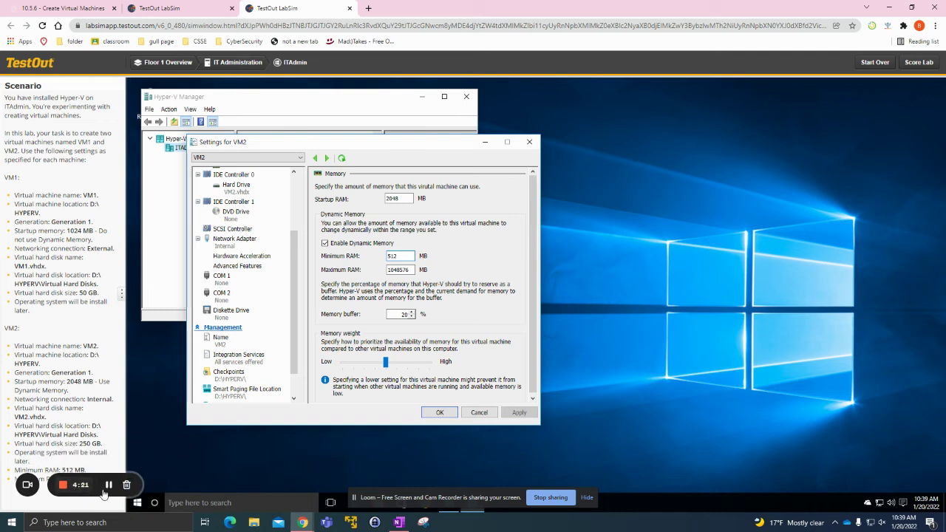
# Set VM2's maximum RAM to 4096 MB and save its settings
pyautogui.moveTo(414, 268); pyautogui.dragTo(387, 271)
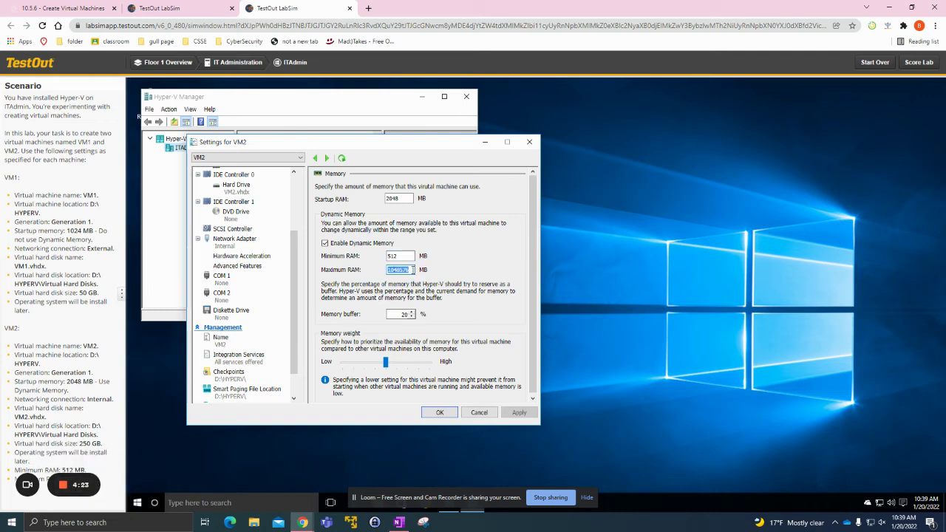
pyautogui.click(385, 273)
pyautogui.click(413, 269)
pyautogui.press('BackSpace')
pyautogui.press('BackSpace')
pyautogui.press('BackSpace')
pyautogui.press('BackSpace')
pyautogui.press('BackSpace')
pyautogui.press('BackSpace')
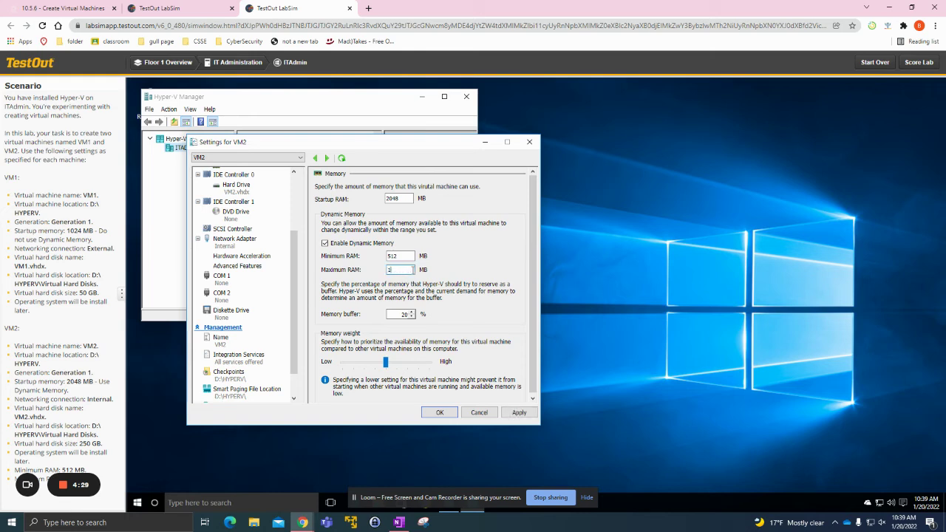
pyautogui.write('4096')
pyautogui.click(519, 412)
pyautogui.click(440, 413)
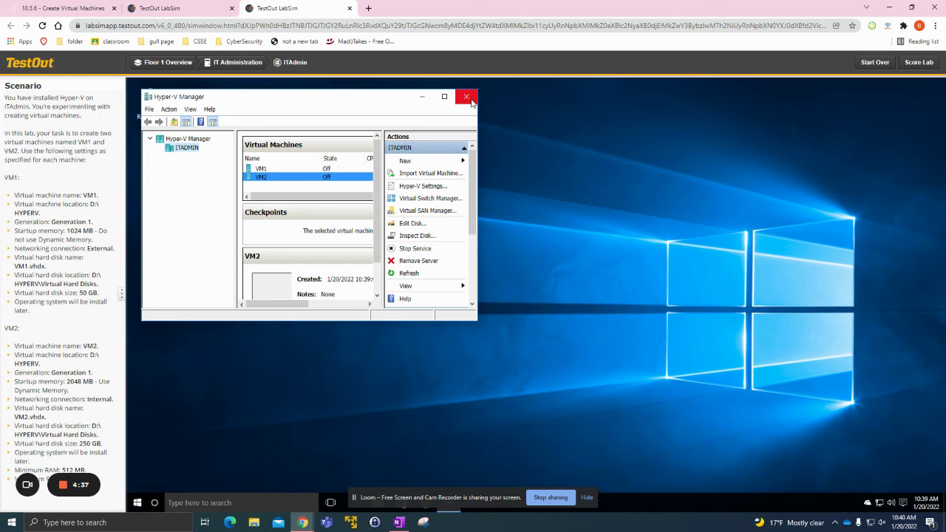
# Score the finished lab and open lab 10.5.7 Create Virtual Hard Disks from the course outline
pyautogui.click(918, 62)
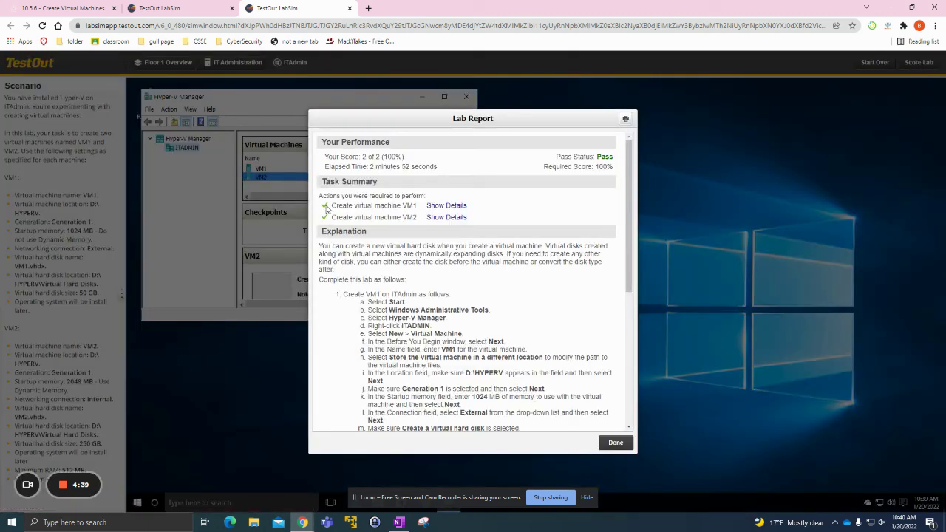
pyautogui.click(616, 442)
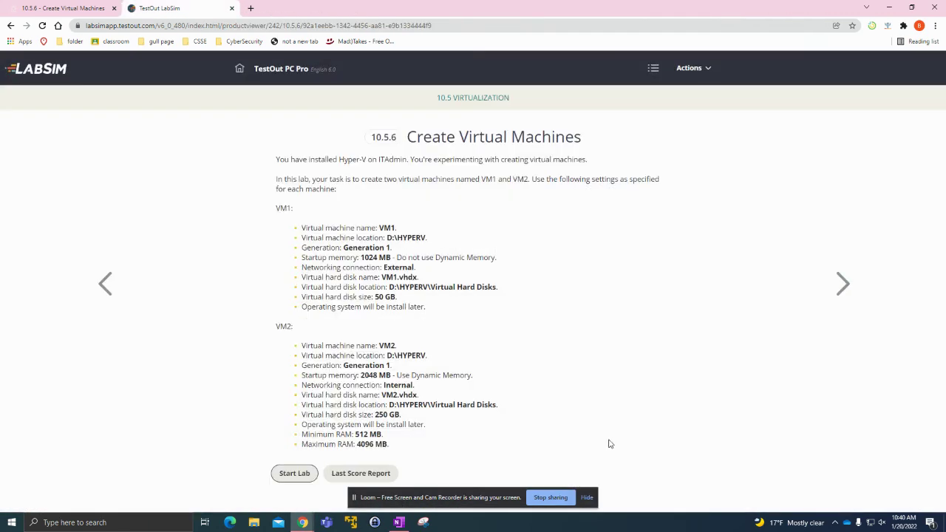
pyautogui.click(652, 68)
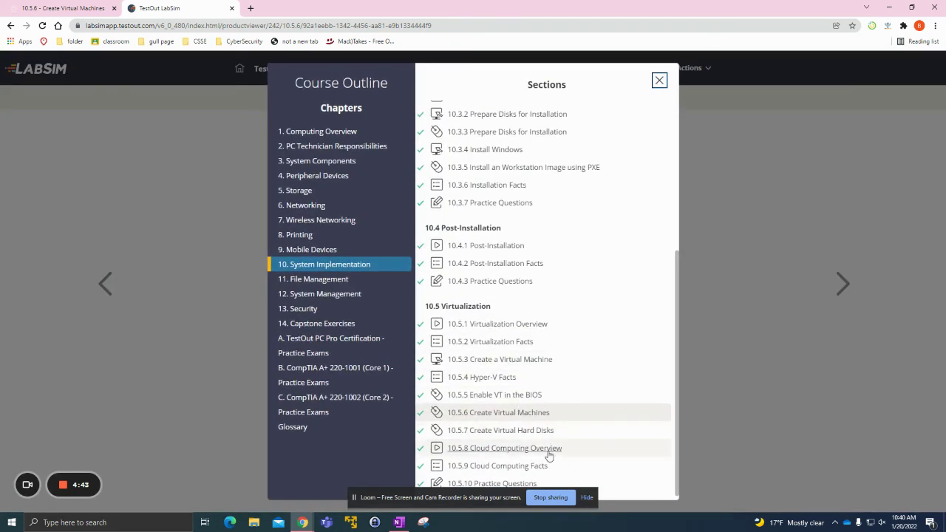
pyautogui.click(508, 431)
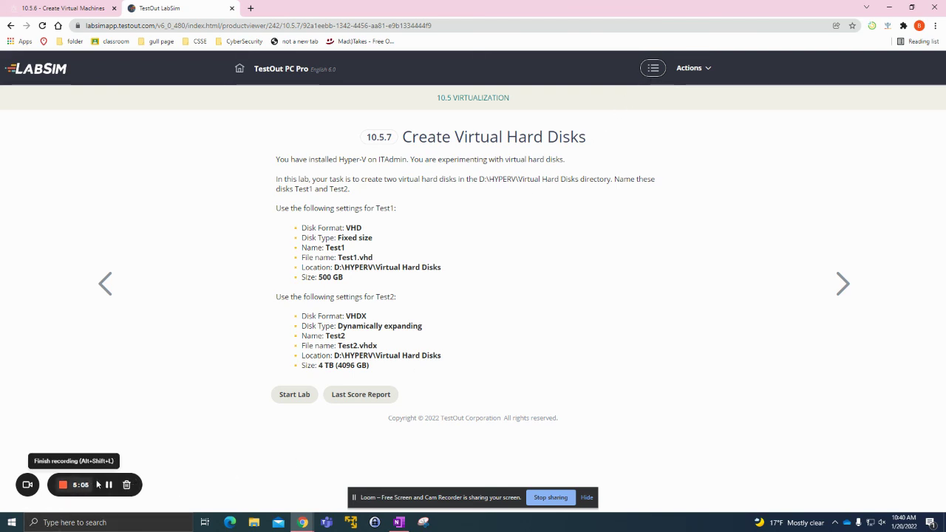
pyautogui.moveTo(111, 487)
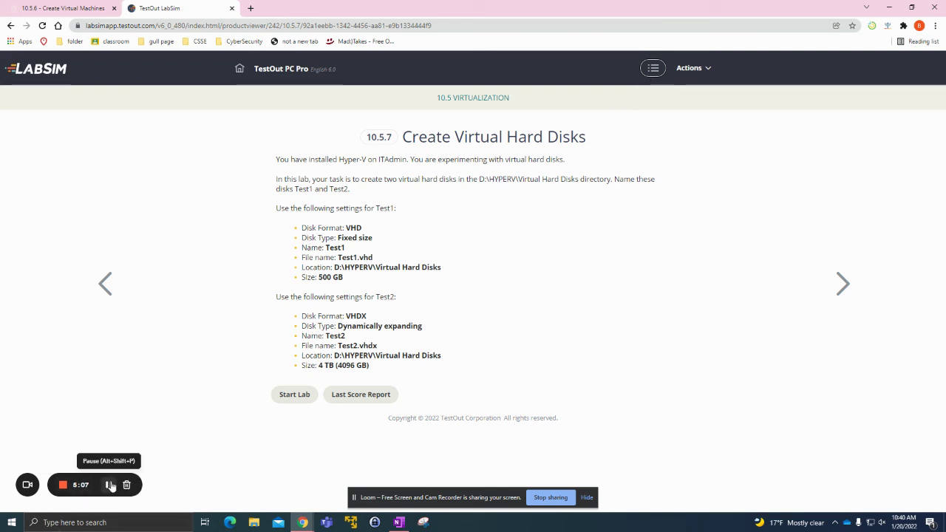